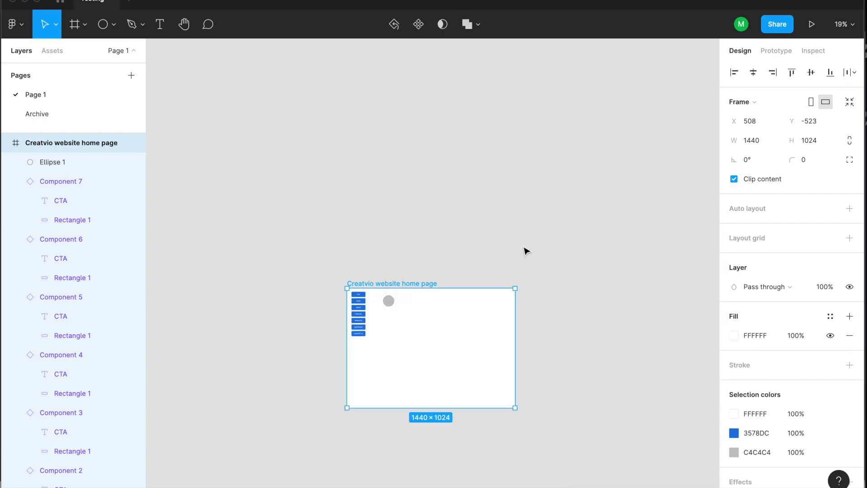
Leave the Figma home page frame and bring Finder's Downloads window to the front.
{"action": "scroll", "coordinate": [397, 304], "scroll_direction": "down", "scroll_amount": 5}
{"action": "scroll", "coordinate": [397, 304], "scroll_direction": "up", "scroll_amount": 10}
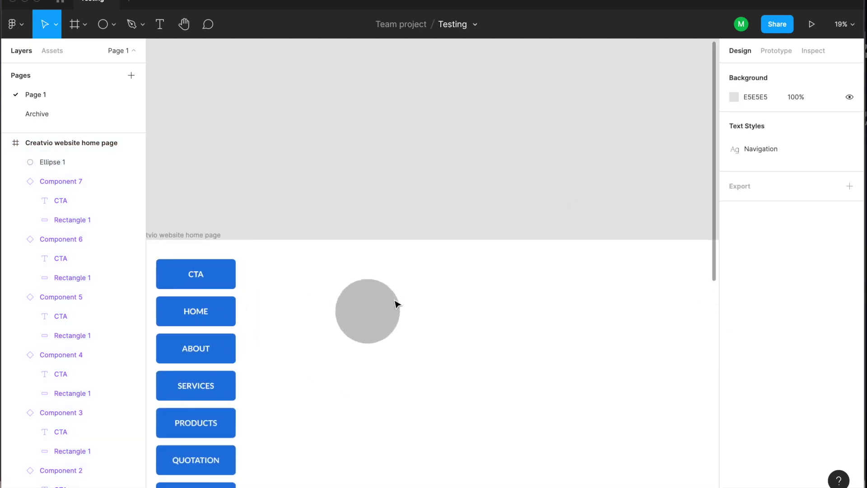
{"action": "key", "text": "super+Tab"}
{"action": "left_click", "coordinate": [232, 255]}
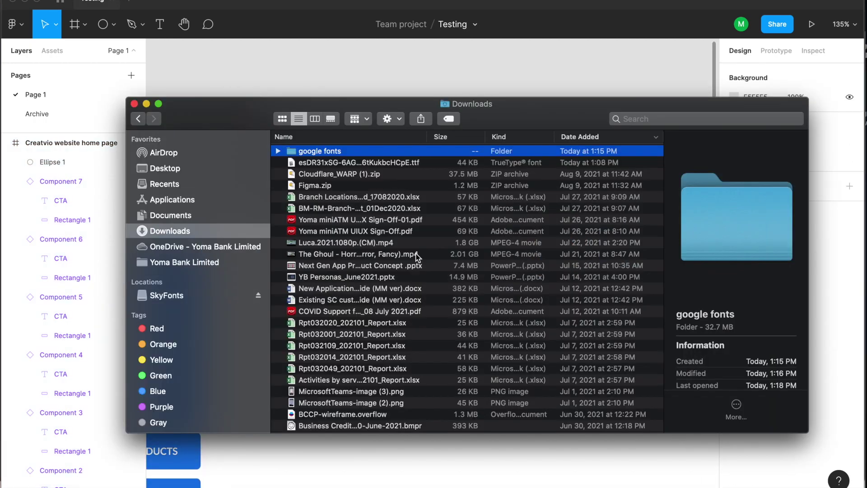
Scroll down through the files in the Finder Downloads folder.
{"action": "scroll", "coordinate": [406, 298], "scroll_direction": "down", "scroll_amount": 5}
{"action": "scroll", "coordinate": [405, 299], "scroll_direction": "down", "scroll_amount": 2}
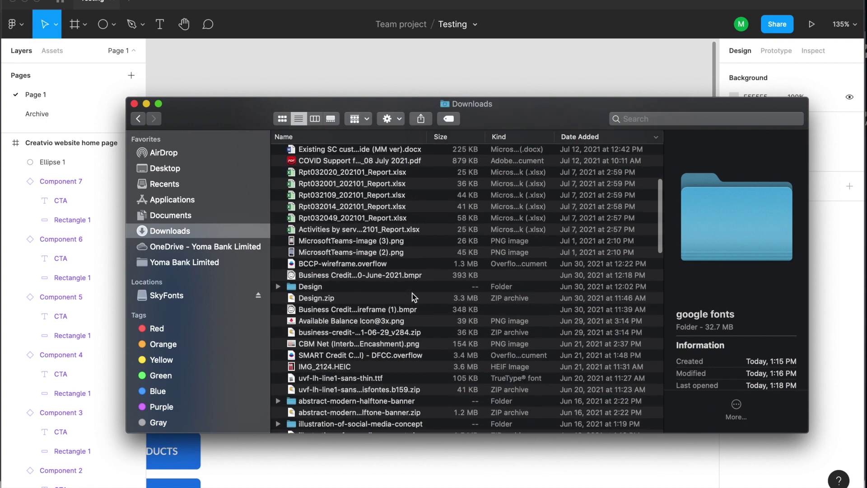
{"action": "scroll", "coordinate": [456, 338], "scroll_direction": "down", "scroll_amount": 8}
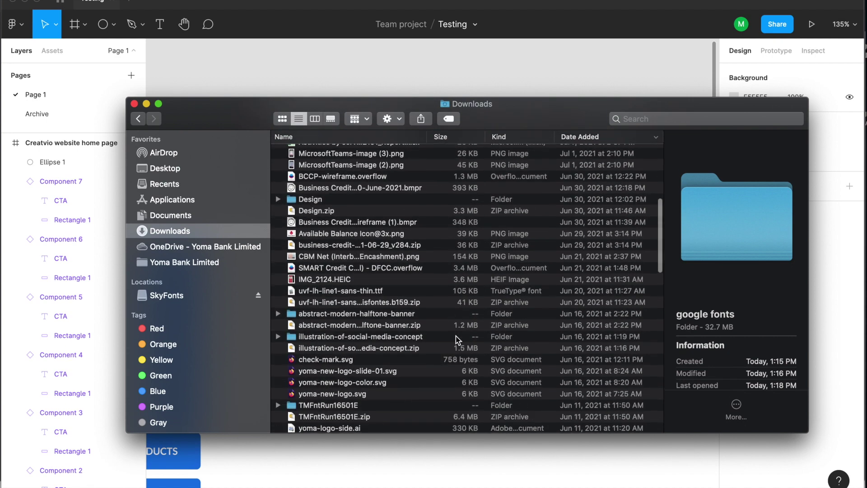
{"action": "scroll", "coordinate": [456, 337], "scroll_direction": "down", "scroll_amount": 10}
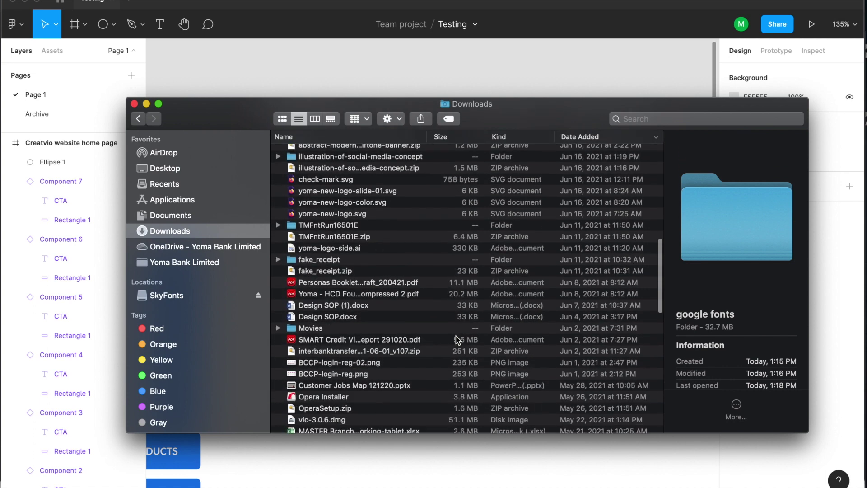
{"action": "scroll", "coordinate": [458, 339], "scroll_direction": "down", "scroll_amount": 4}
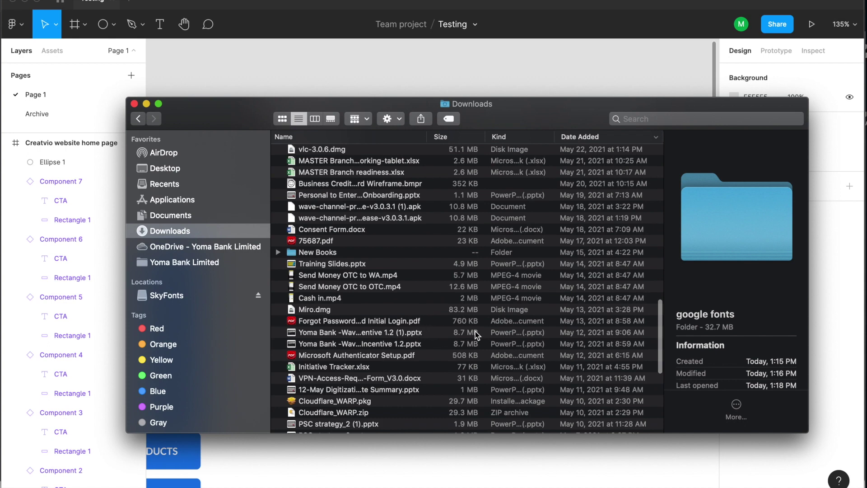
{"action": "scroll", "coordinate": [474, 332], "scroll_direction": "down", "scroll_amount": 10}
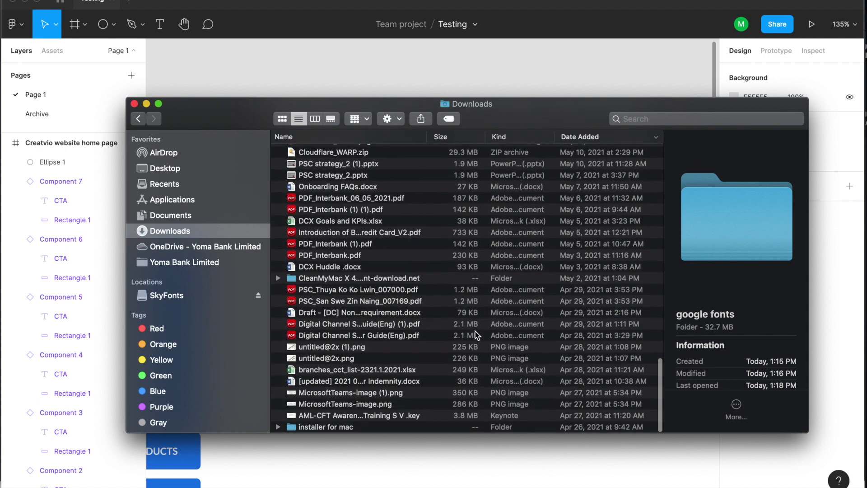
Switch from Finder to the Opera browser.
{"action": "key", "text": "super+Tab"}
{"action": "key", "text": "super+Tab"}
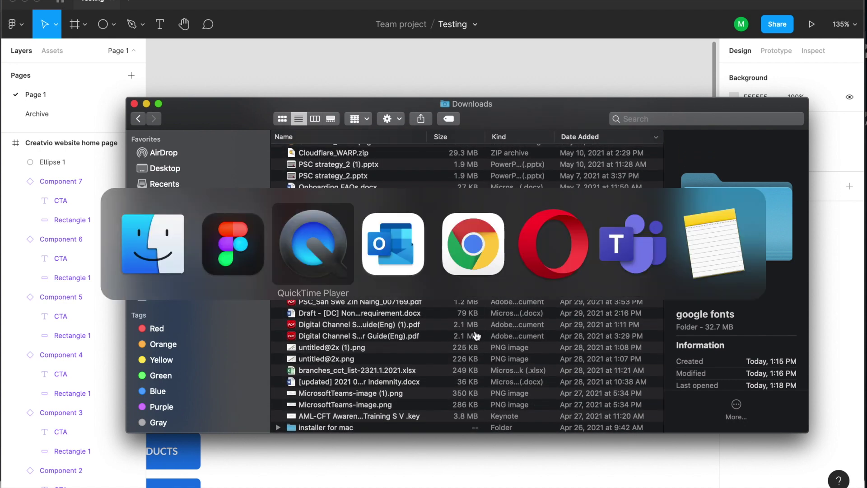
{"action": "key", "text": "super+Tab"}
{"action": "key", "text": "super+Tab"}
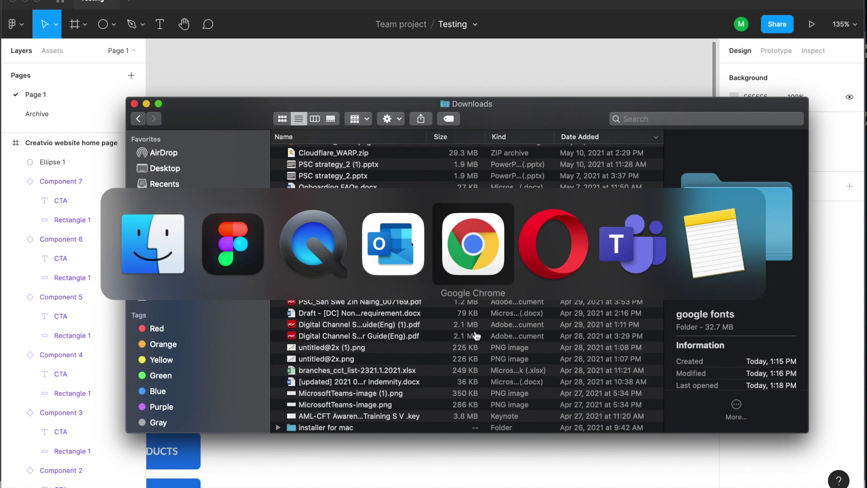
{"action": "key", "text": "super+Tab"}
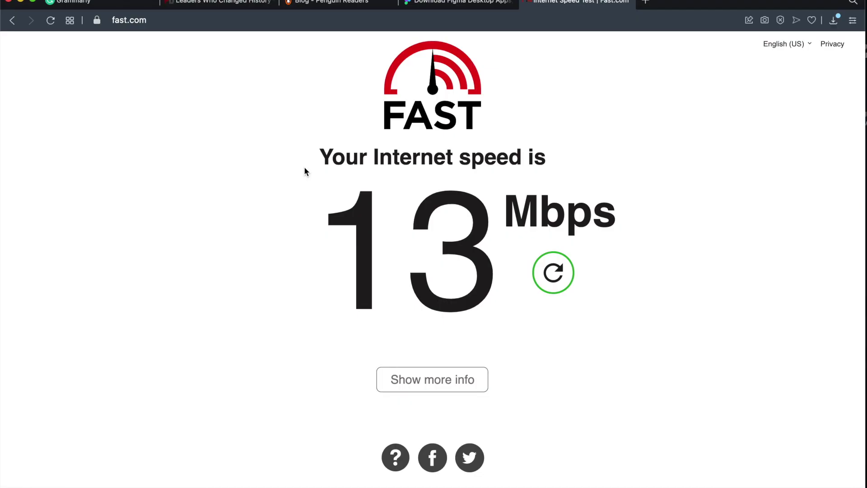
In a new Opera tab, Google 'unsplash' and go to the Unsplash website.
{"action": "key", "text": "super+t"}
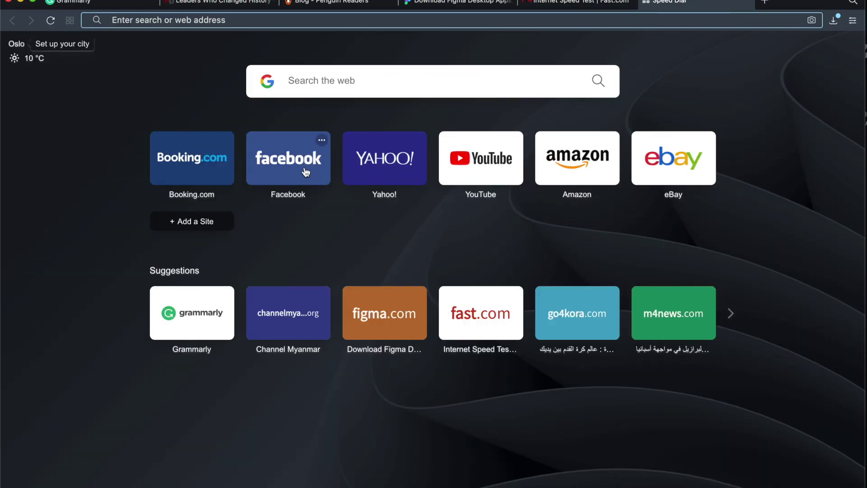
{"action": "type", "text": "unsp"}
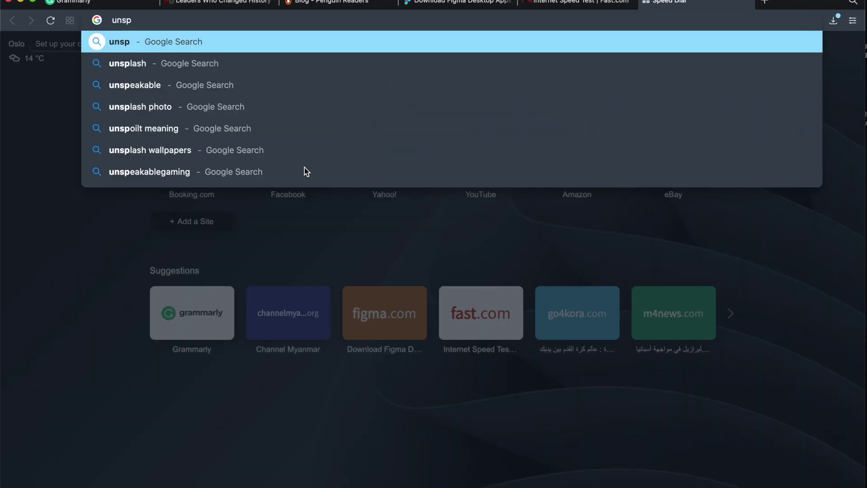
{"action": "type", "text": "lash"}
{"action": "key", "text": "Return"}
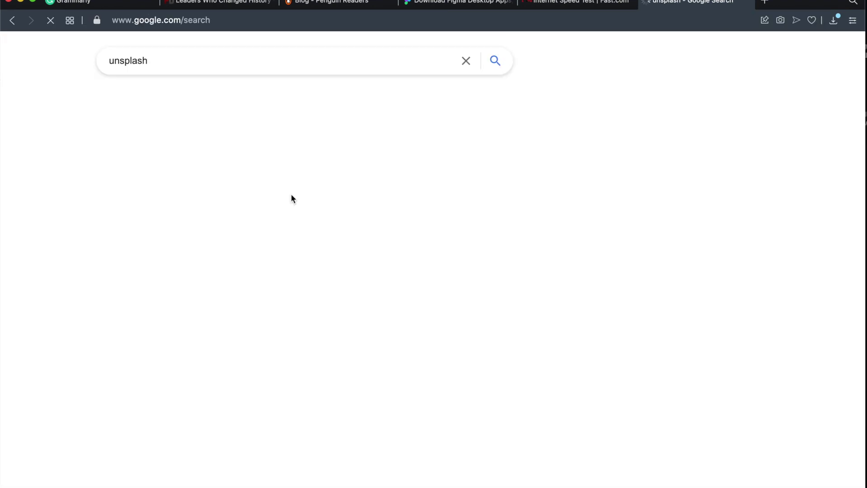
{"action": "left_click", "coordinate": [194, 165]}
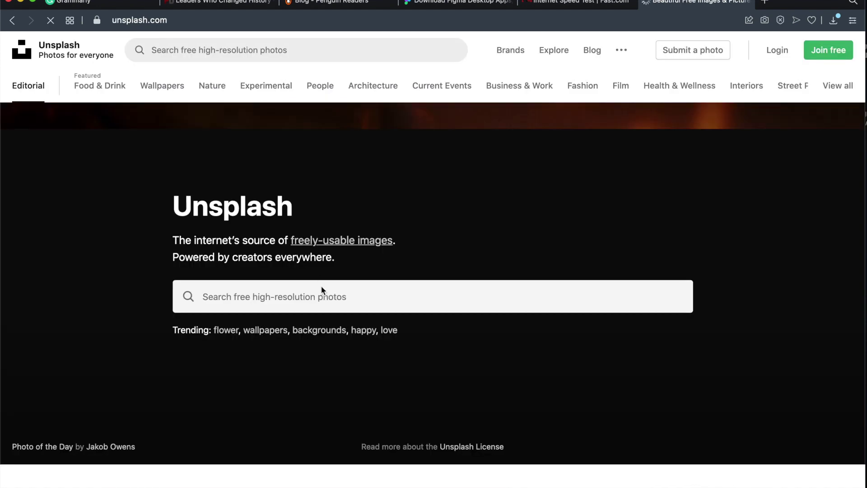
Search Unsplash for 'profile' and browse the portrait results.
{"action": "left_click", "coordinate": [322, 299]}
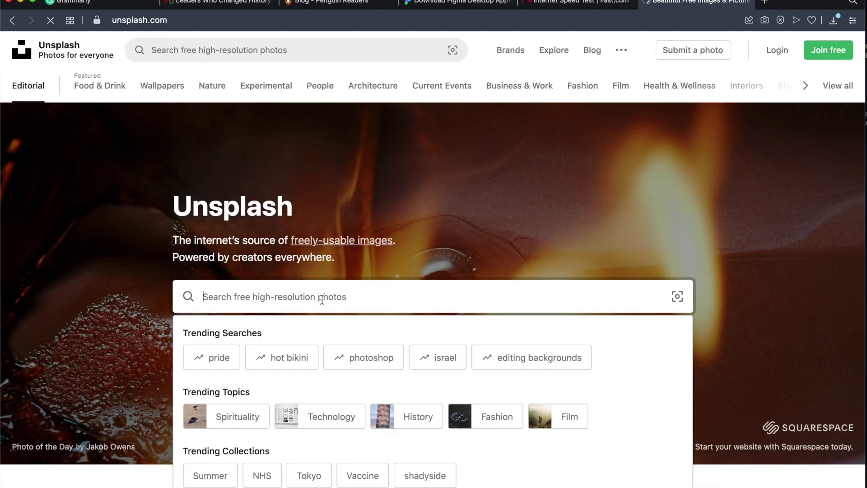
{"action": "type", "text": "profile"}
{"action": "key", "text": "Return"}
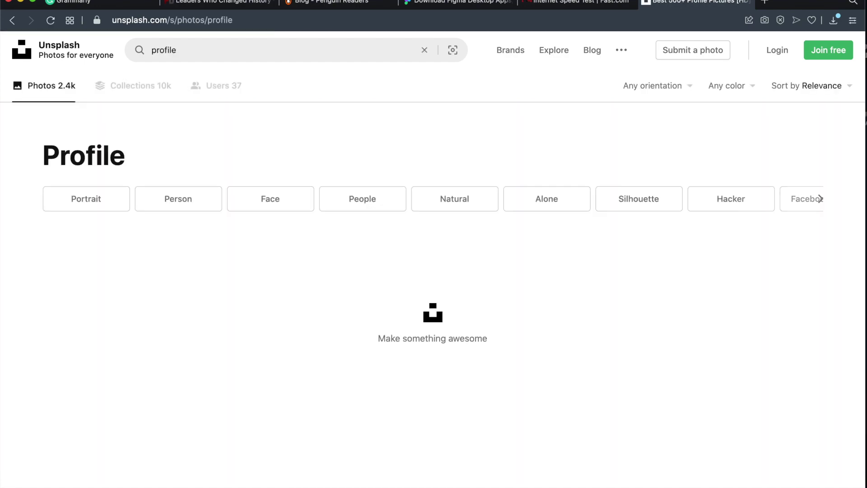
{"action": "scroll", "coordinate": [384, 259], "scroll_direction": "down", "scroll_amount": 2}
{"action": "scroll", "coordinate": [385, 259], "scroll_direction": "down", "scroll_amount": 15}
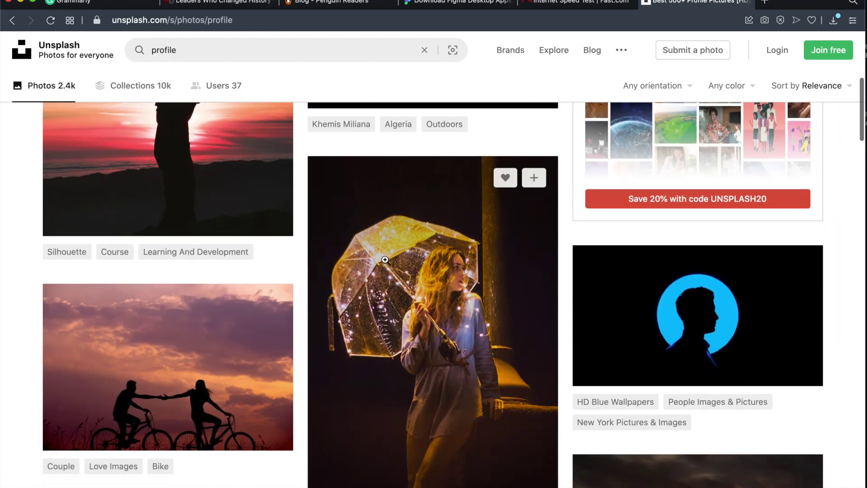
{"action": "scroll", "coordinate": [384, 259], "scroll_direction": "down", "scroll_amount": 2}
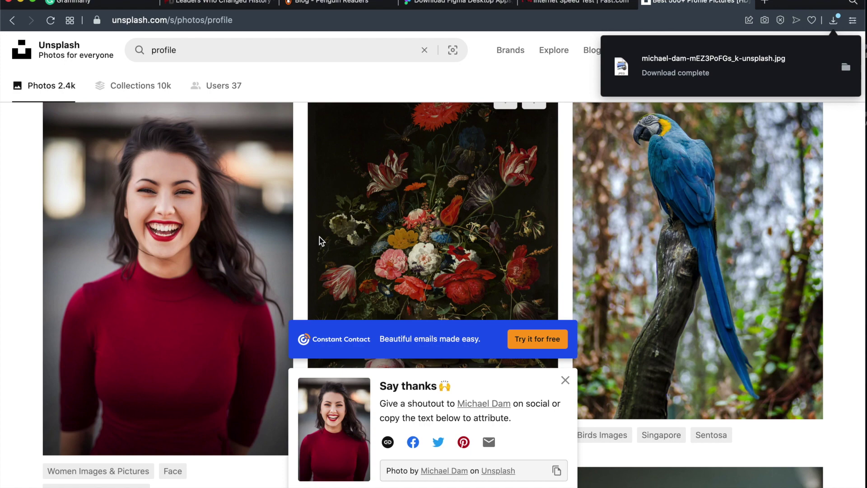
Back in Finder's Downloads, select the downloaded portrait JPEG.
{"action": "key", "text": "super+Tab"}
{"action": "scroll", "coordinate": [375, 348], "scroll_direction": "down", "scroll_amount": 3}
{"action": "scroll", "coordinate": [370, 326], "scroll_direction": "up", "scroll_amount": 15}
{"action": "left_click", "coordinate": [319, 152]}
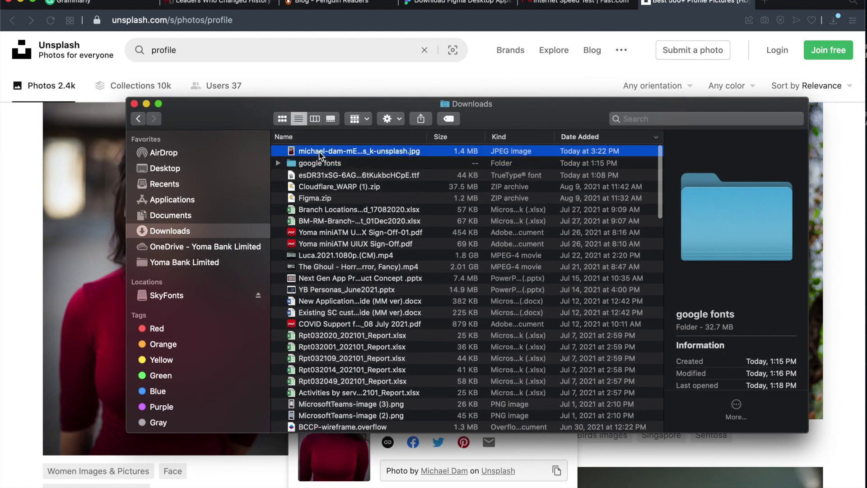
Check the portrait JPEG's Open With options, then drag the file over into Figma.
{"action": "right_click", "coordinate": [319, 156]}
{"action": "mouse_move", "coordinate": [442, 167]}
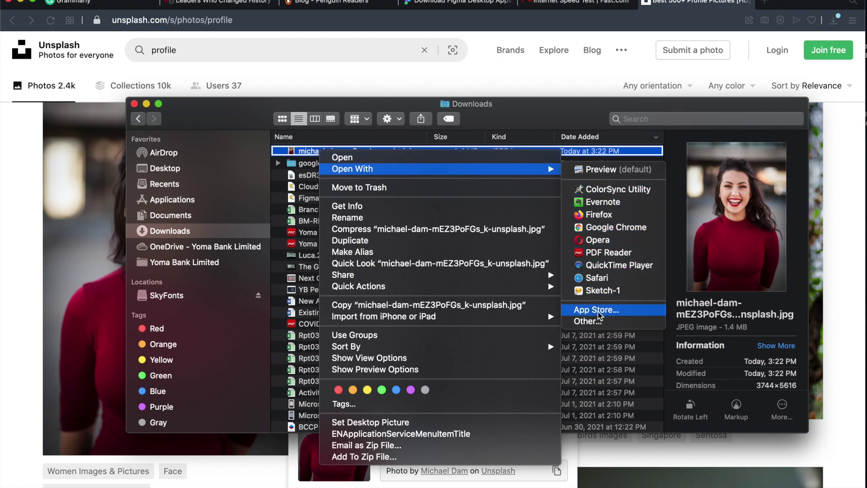
{"action": "left_click", "coordinate": [464, 153]}
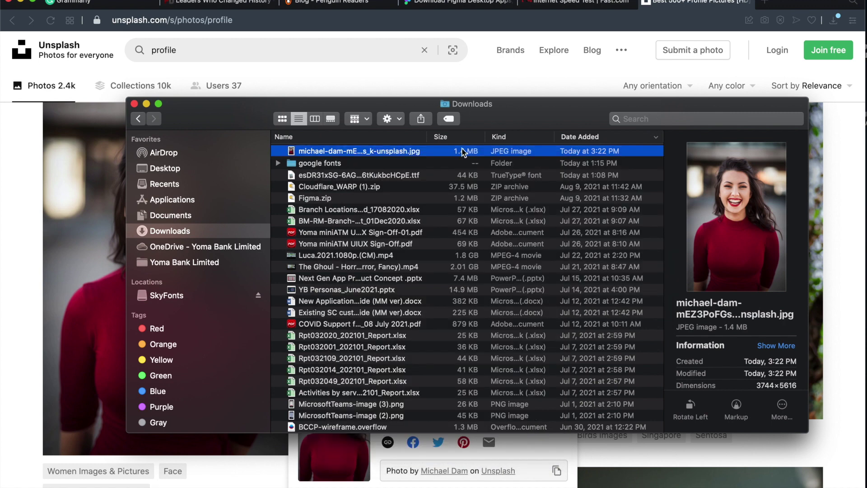
{"action": "left_click_drag", "start_coordinate": [349, 152], "coordinate": [505, 142]}
{"action": "key", "text": "super+Tab"}
{"action": "key", "text": "super+Tab"}
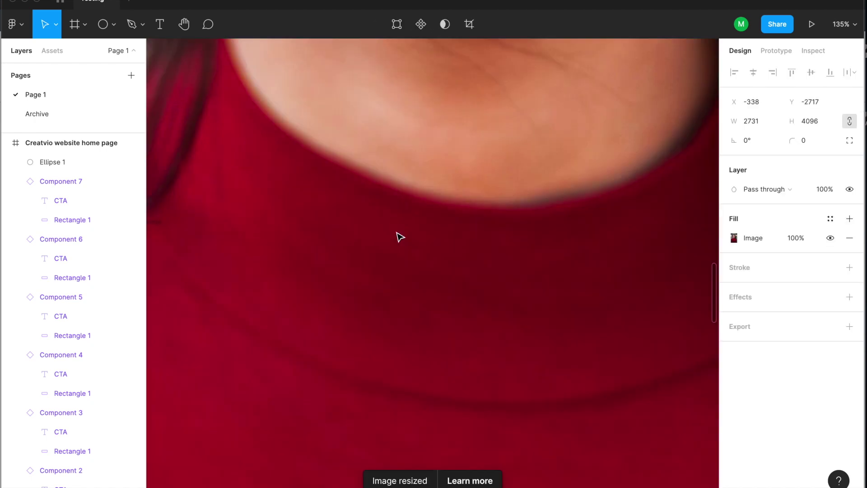
Pull the dropped portrait out, shrink it and place it back inside the home page frame.
{"action": "scroll", "coordinate": [400, 237], "scroll_direction": "down", "scroll_amount": 10}
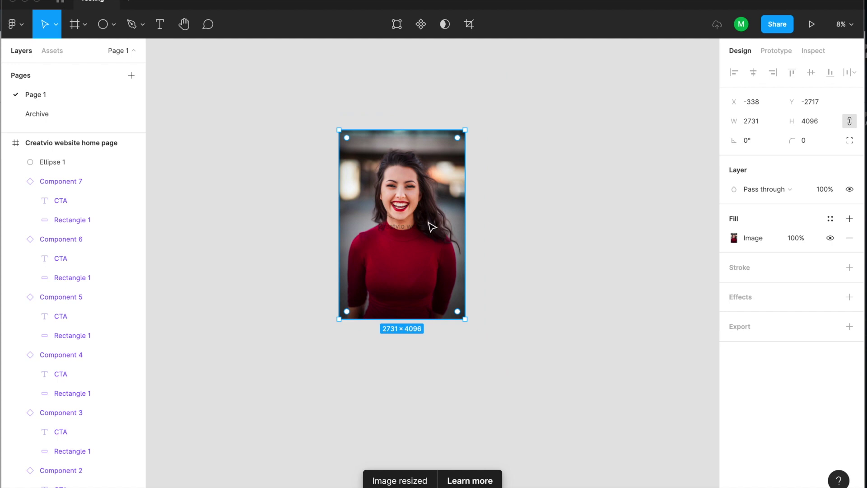
{"action": "left_click_drag", "start_coordinate": [432, 227], "coordinate": [499, 328]}
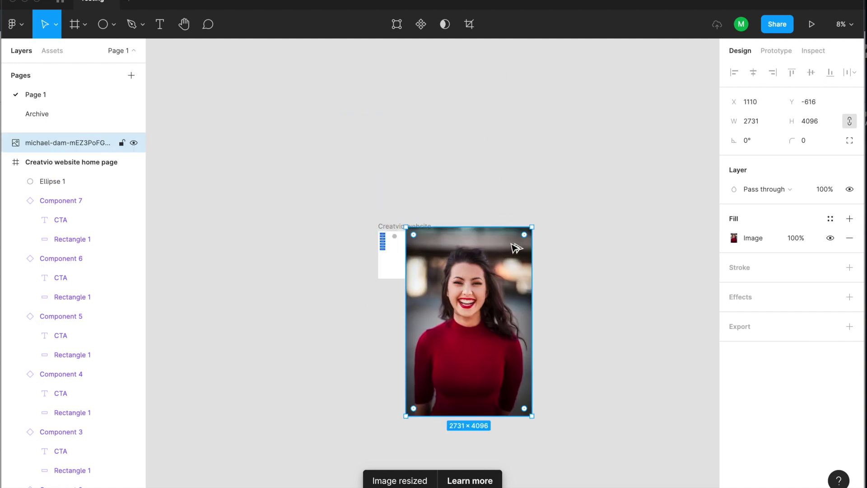
{"action": "left_click_drag", "start_coordinate": [524, 236], "coordinate": [397, 246]}
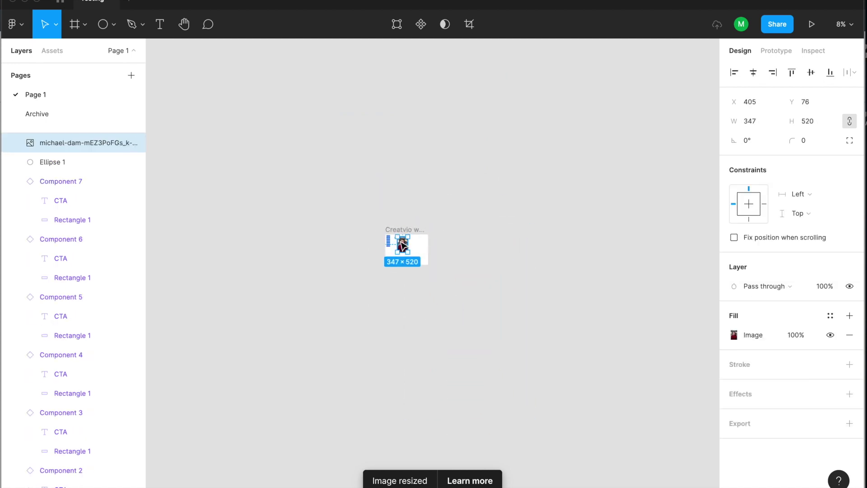
{"action": "scroll", "coordinate": [399, 246], "scroll_direction": "up", "scroll_amount": 10}
{"action": "left_click_drag", "start_coordinate": [403, 245], "coordinate": [389, 239]}
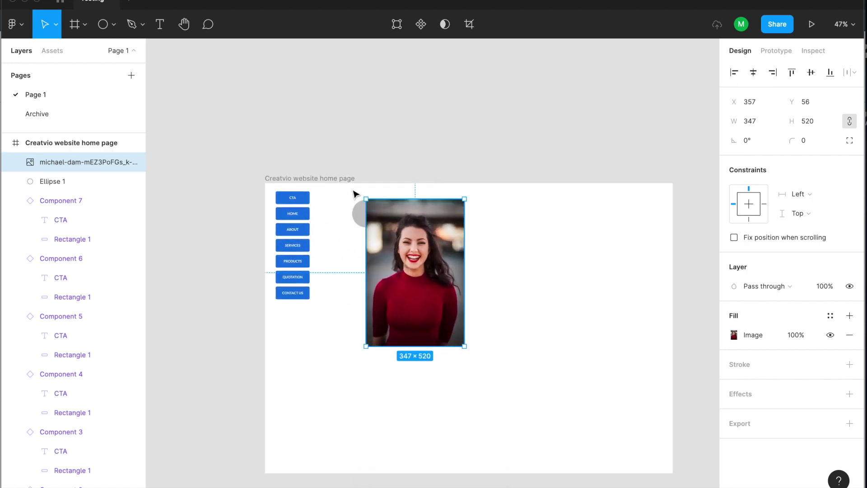
{"action": "scroll", "coordinate": [354, 193], "scroll_direction": "down", "scroll_amount": 3}
{"action": "scroll", "coordinate": [354, 193], "scroll_direction": "up", "scroll_amount": 6}
Scale the portrait down to 83×124 and position it over the grey circle Ellipse 1.
{"action": "left_click_drag", "start_coordinate": [493, 221], "coordinate": [386, 211]}
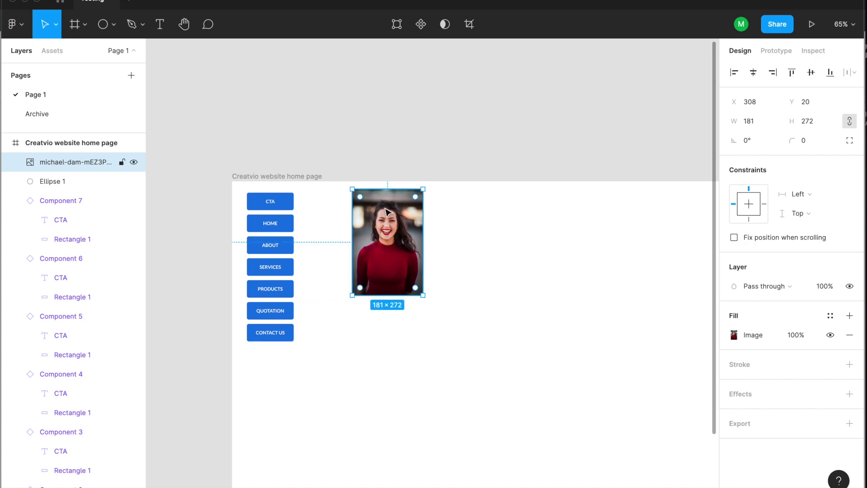
{"action": "scroll", "coordinate": [385, 211], "scroll_direction": "up", "scroll_amount": 5}
{"action": "left_click_drag", "start_coordinate": [389, 260], "coordinate": [448, 276]}
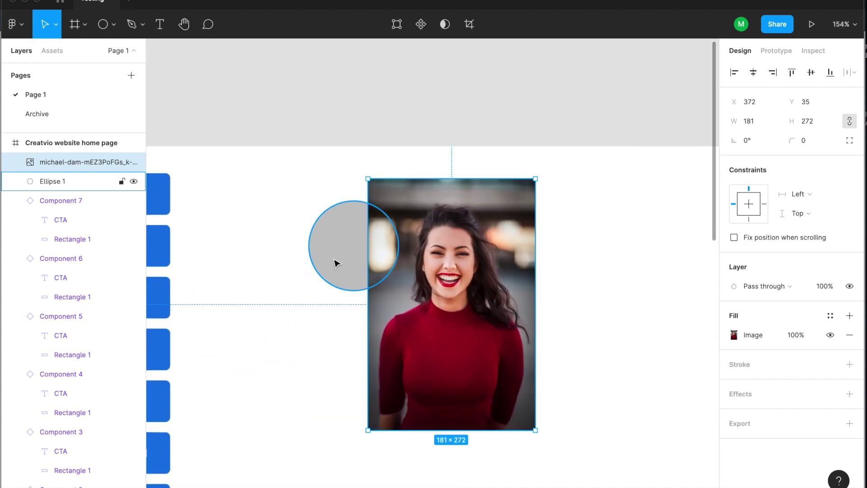
{"action": "left_click", "coordinate": [350, 266]}
{"action": "left_click_drag", "start_coordinate": [468, 312], "coordinate": [393, 306]}
{"action": "left_click_drag", "start_coordinate": [457, 172], "coordinate": [406, 244]}
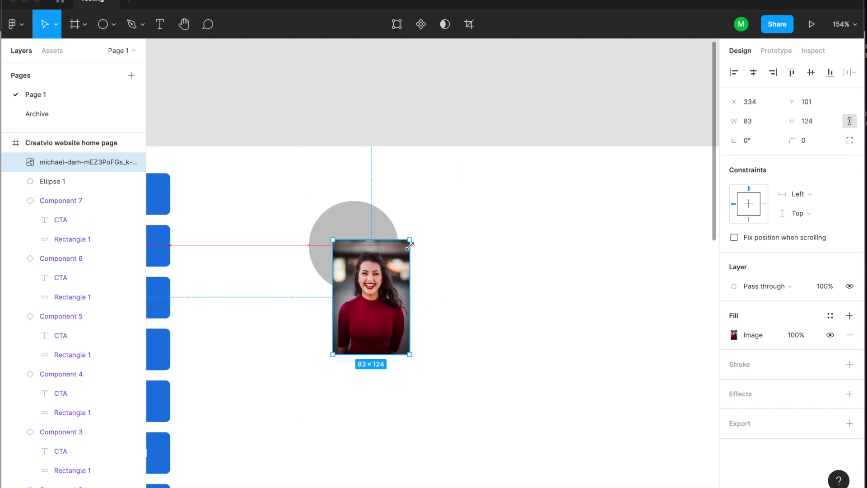
{"action": "left_click_drag", "start_coordinate": [402, 295], "coordinate": [409, 244]}
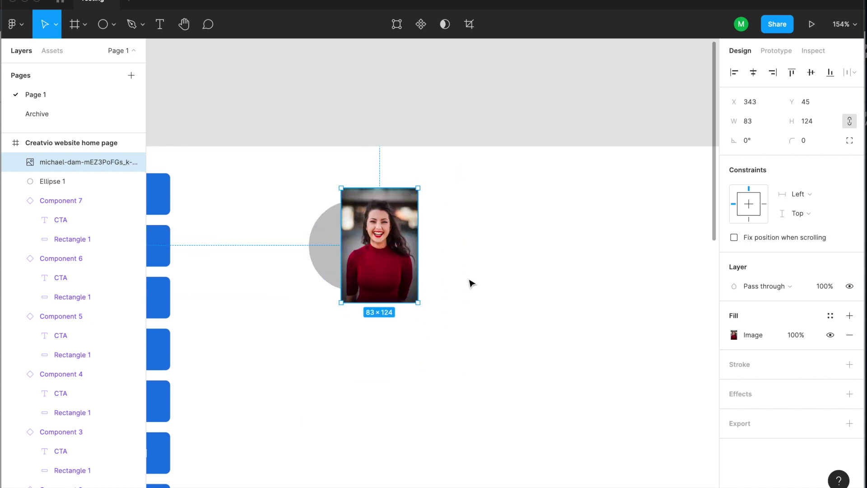
{"action": "left_click", "coordinate": [312, 220]}
Release the mask, send the photo behind the circle, try masking, then undo it.
{"action": "left_click_drag", "start_coordinate": [305, 200], "coordinate": [367, 244]}
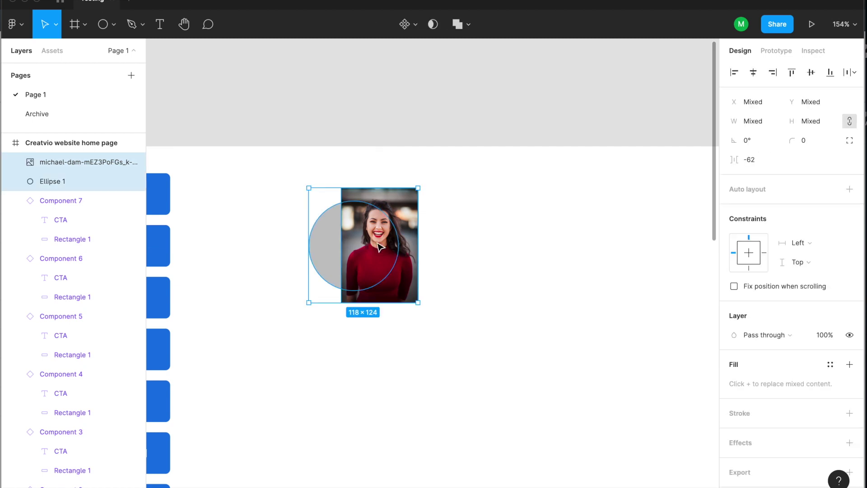
{"action": "left_click", "coordinate": [493, 267]}
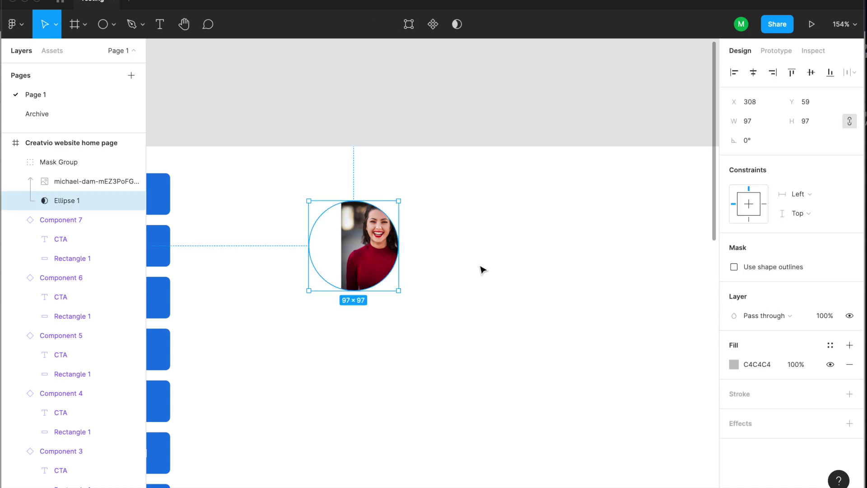
{"action": "left_click", "coordinate": [481, 269]}
{"action": "key", "text": "ctrl+z"}
{"action": "left_click", "coordinate": [482, 269]}
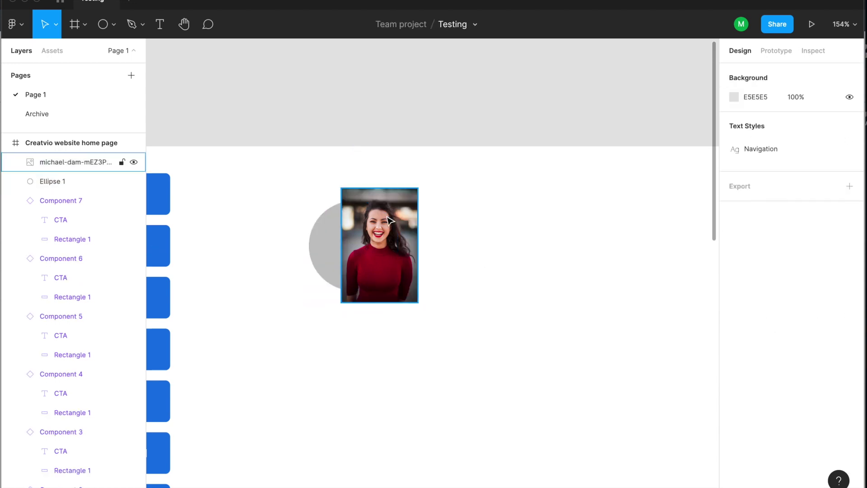
{"action": "left_click", "coordinate": [395, 215]}
{"action": "key", "text": "ctrl+bracketleft"}
{"action": "left_click_drag", "start_coordinate": [473, 310], "coordinate": [297, 177]}
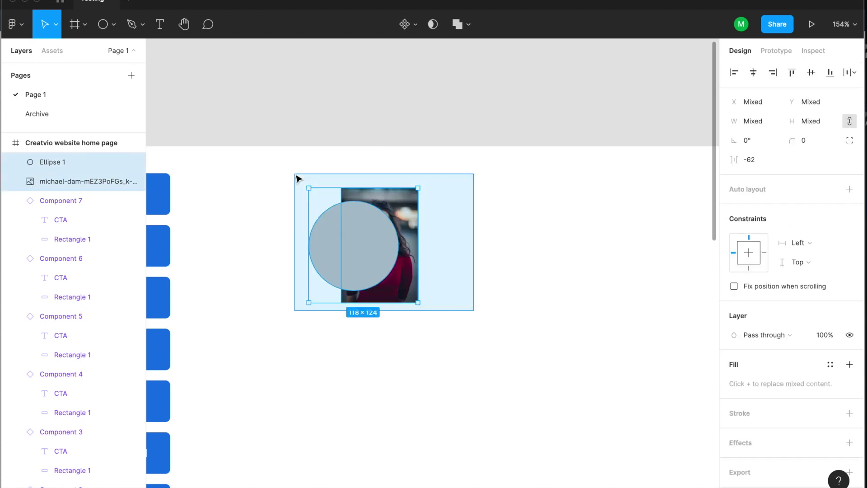
{"action": "left_click", "coordinate": [432, 23]}
{"action": "key", "text": "ctrl+z"}
Bring the photo in front of the circle, line them up, and mask the photo with the circle.
{"action": "left_click", "coordinate": [451, 246]}
{"action": "left_click", "coordinate": [403, 211]}
{"action": "key", "text": "ctrl+bracketright"}
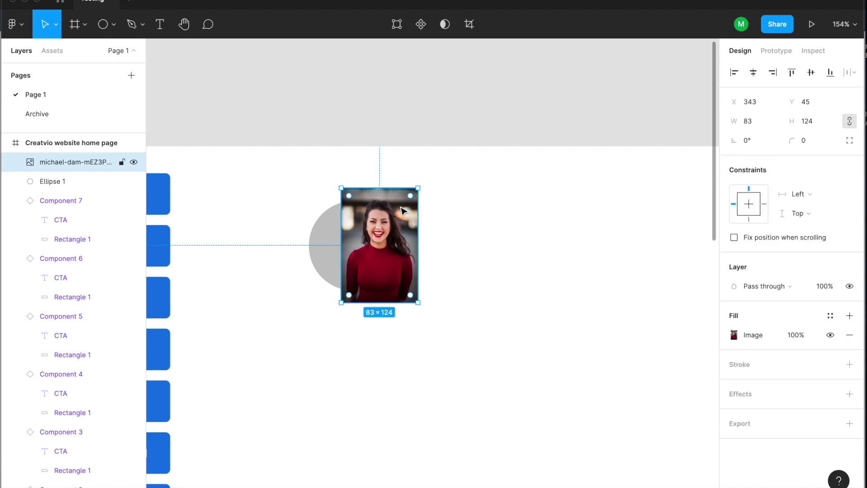
{"action": "left_click_drag", "start_coordinate": [404, 211], "coordinate": [379, 210]}
{"action": "left_click", "coordinate": [291, 254]}
{"action": "left_click", "coordinate": [402, 240]}
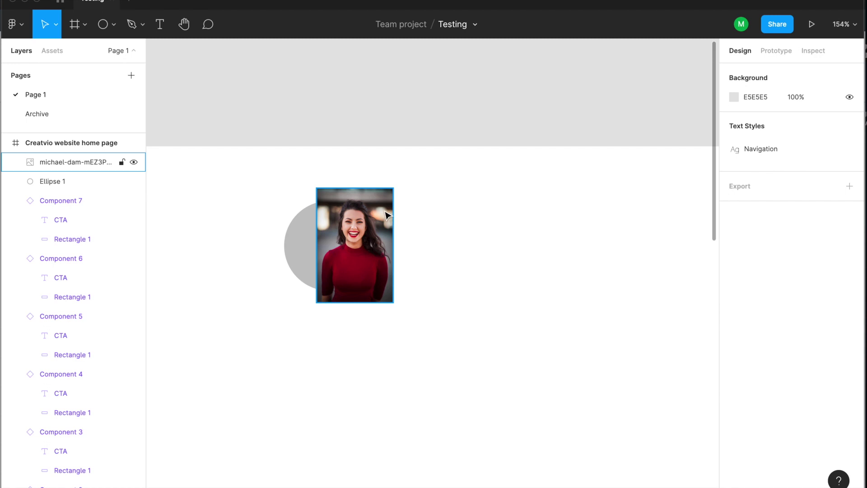
{"action": "left_click", "coordinate": [391, 241]}
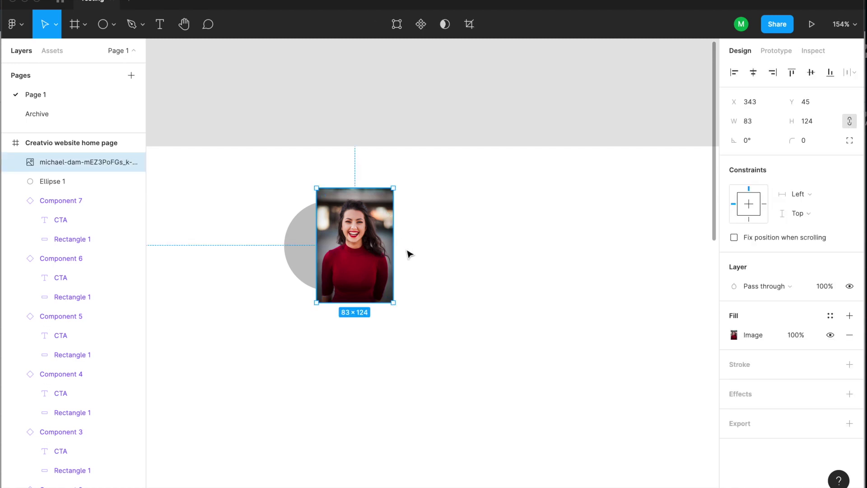
{"action": "left_click", "coordinate": [469, 251]}
{"action": "left_click_drag", "start_coordinate": [384, 234], "coordinate": [381, 234]}
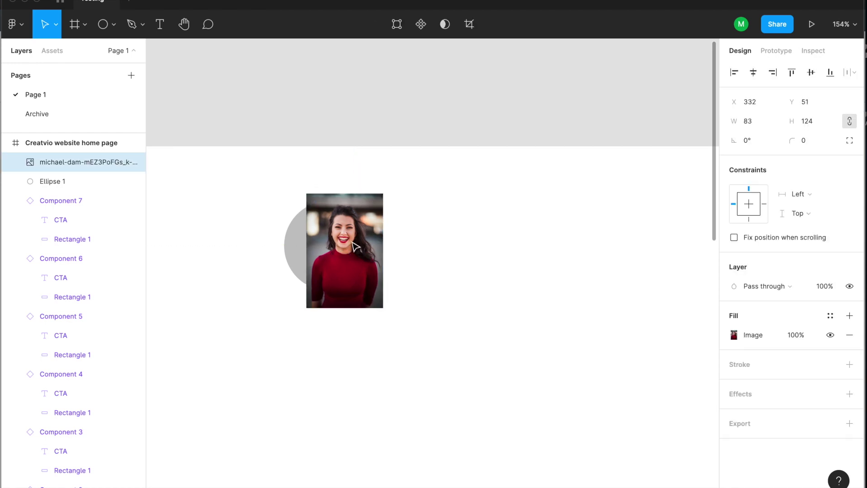
{"action": "key", "text": "Tab"}
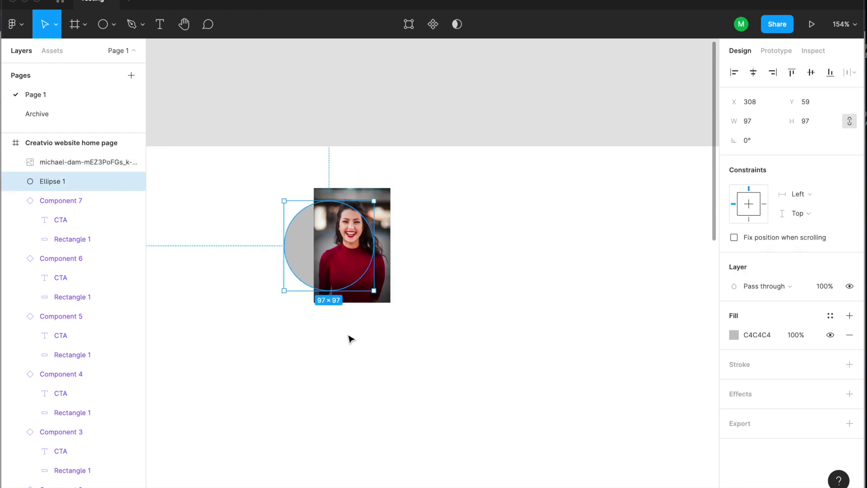
{"action": "left_click_drag", "start_coordinate": [433, 306], "coordinate": [285, 185]}
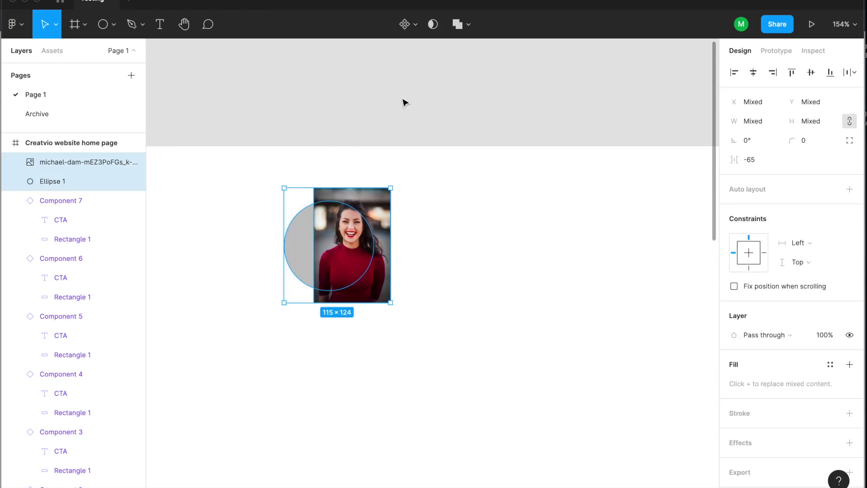
{"action": "left_click", "coordinate": [435, 30]}
Enlarge the masked photo to 119×178 and nudge it so the face fills the circle.
{"action": "left_click", "coordinate": [381, 251]}
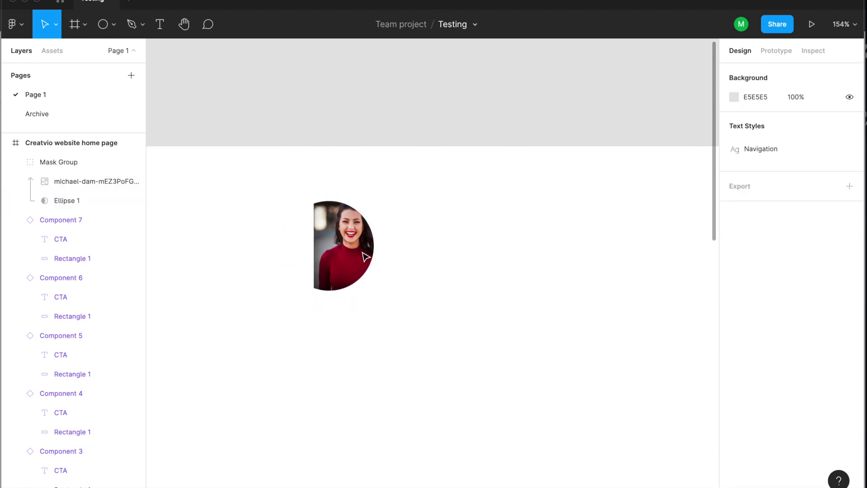
{"action": "double_click", "coordinate": [340, 247]}
{"action": "mouse_move", "coordinate": [342, 253]}
{"action": "left_mouse_down"}
{"action": "mouse_move", "coordinate": [317, 256]}
{"action": "mouse_move", "coordinate": [337, 255]}
{"action": "left_mouse_up"}
{"action": "mouse_move", "coordinate": [382, 186]}
{"action": "left_mouse_down"}
{"action": "mouse_move", "coordinate": [391, 172]}
{"action": "mouse_move", "coordinate": [395, 181]}
{"action": "left_mouse_up"}
{"action": "key", "text": "Down"}
{"action": "key", "text": "Down"}
{"action": "key", "text": "Right"}
{"action": "key", "text": "Right"}
{"action": "key", "text": "Right"}
{"action": "key", "text": "Down"}
{"action": "key", "text": "Right"}
{"action": "key", "text": "Right"}
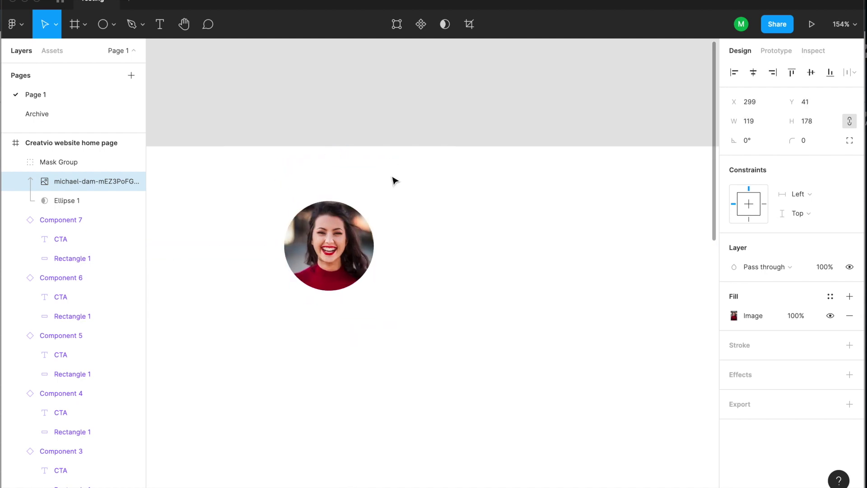
{"action": "left_click", "coordinate": [443, 213]}
{"action": "left_click_drag", "start_coordinate": [453, 256], "coordinate": [410, 212]}
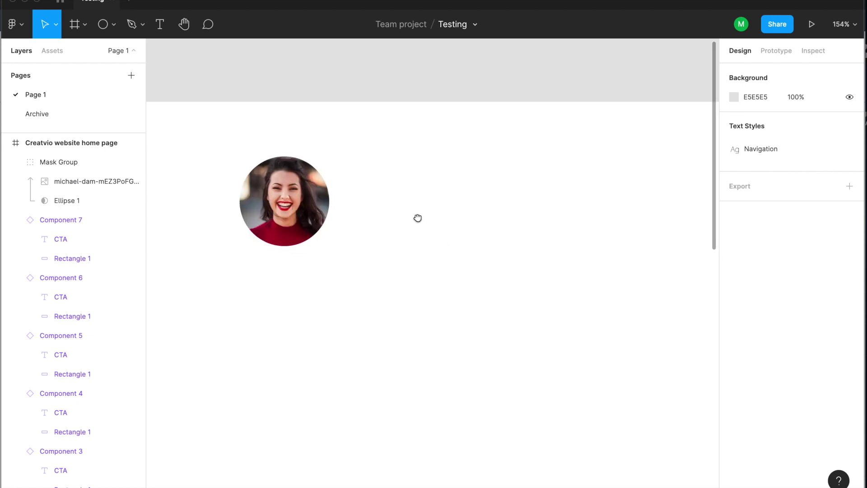
{"action": "left_click", "coordinate": [107, 27]}
Draw a second circle beside the profile photo and move it into place.
{"action": "mouse_move", "coordinate": [418, 244]}
{"action": "left_mouse_down"}
{"action": "mouse_move", "coordinate": [542, 368]}
{"action": "mouse_move", "coordinate": [450, 342]}
{"action": "left_mouse_up"}
{"action": "left_click", "coordinate": [555, 360]}
{"action": "left_click_drag", "start_coordinate": [384, 314], "coordinate": [367, 283]}
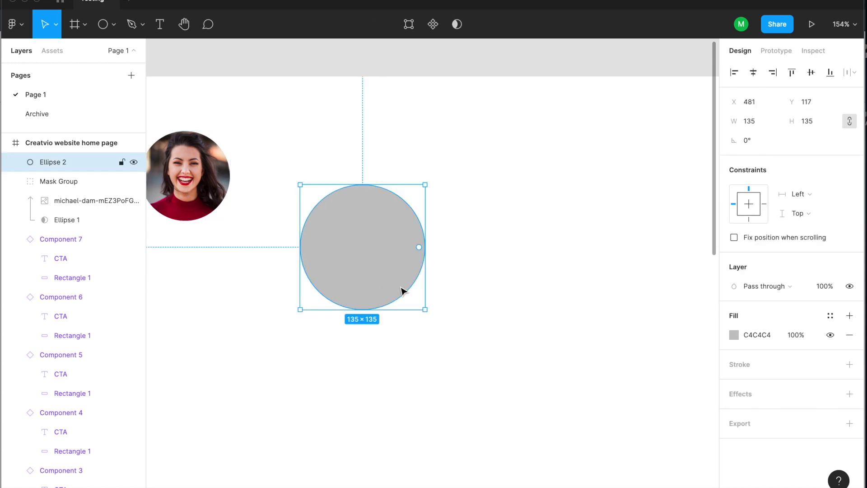
{"action": "key", "text": "Escape"}
{"action": "left_click", "coordinate": [378, 267]}
{"action": "left_click_drag", "start_coordinate": [419, 247], "coordinate": [421, 269]}
{"action": "key", "text": "ctrl+z"}
{"action": "key", "text": "Escape"}
{"action": "left_click", "coordinate": [355, 267]}
Fill the new circle with the smiling-woman photo via the Unsplash plugin's 'profile' search.
{"action": "right_click", "coordinate": [488, 229]}
{"action": "mouse_move", "coordinate": [561, 391]}
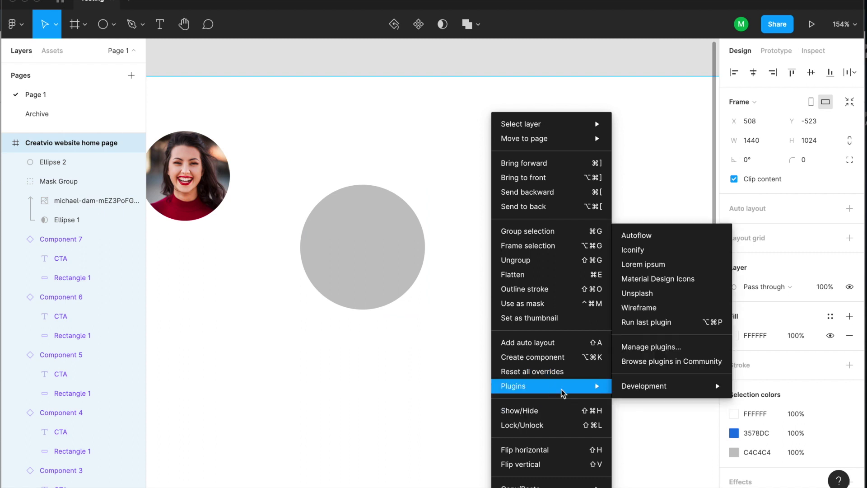
{"action": "left_click", "coordinate": [664, 294]}
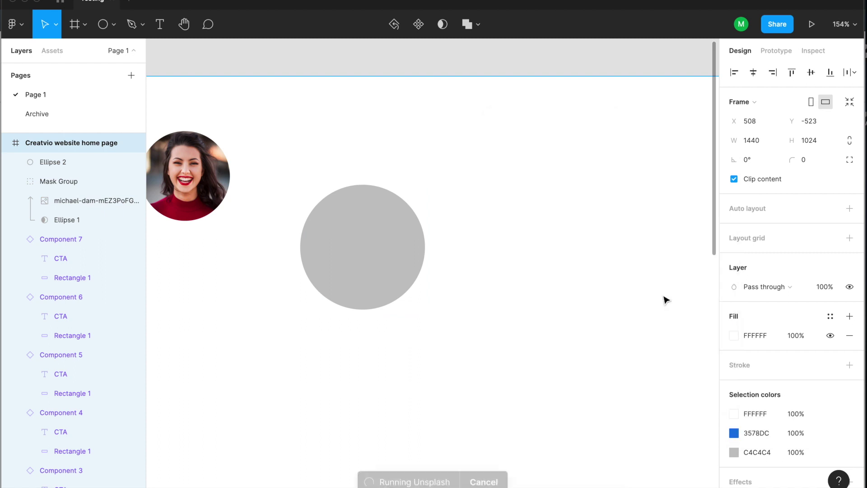
{"action": "left_click", "coordinate": [395, 276]}
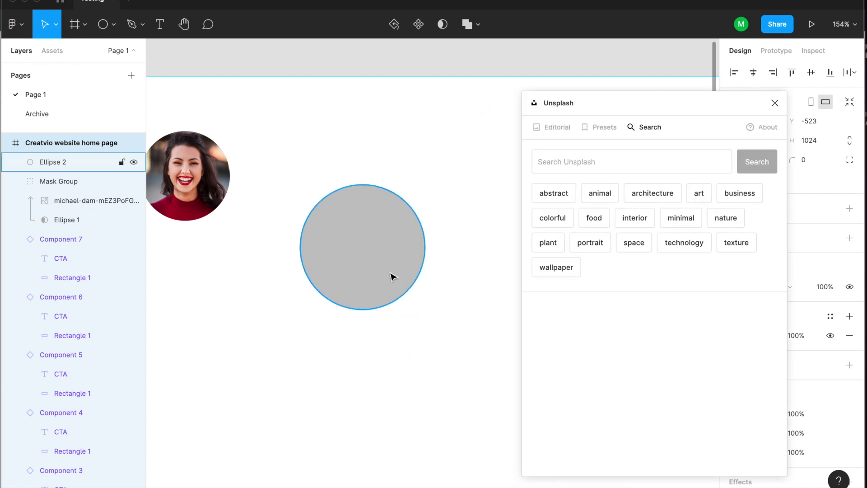
{"action": "left_click", "coordinate": [602, 159]}
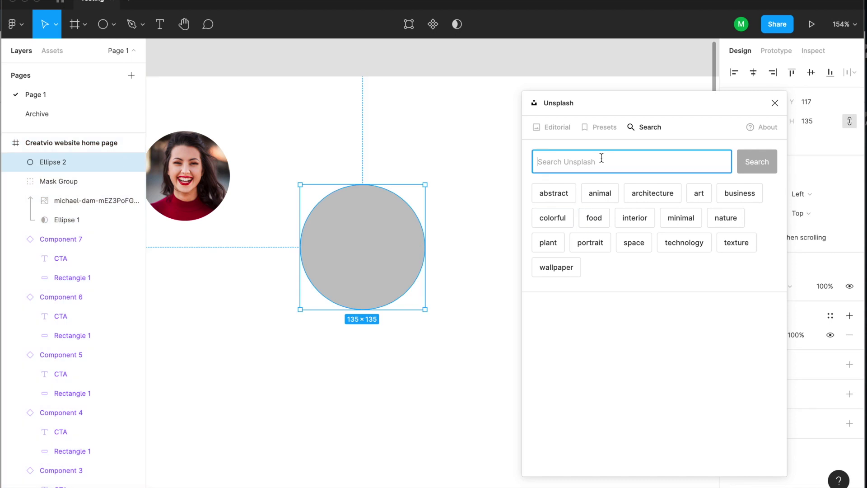
{"action": "type", "text": "profile"}
{"action": "key", "text": "Return"}
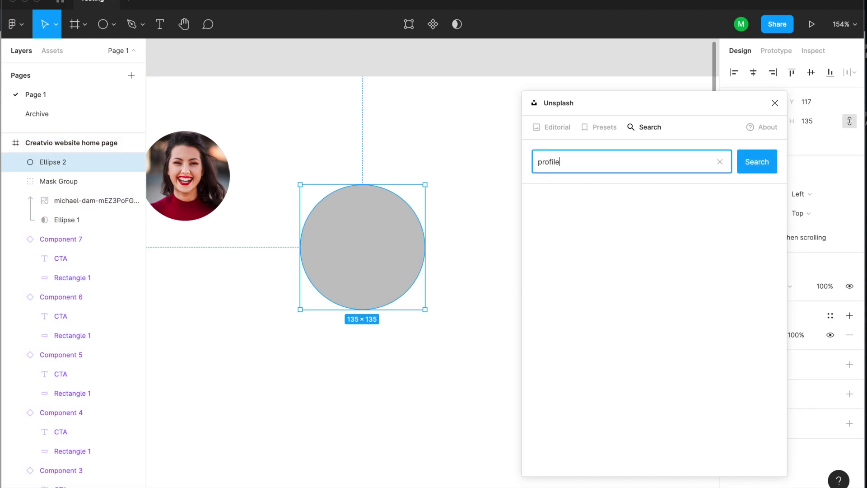
{"action": "scroll", "coordinate": [718, 363], "scroll_direction": "down", "scroll_amount": 10}
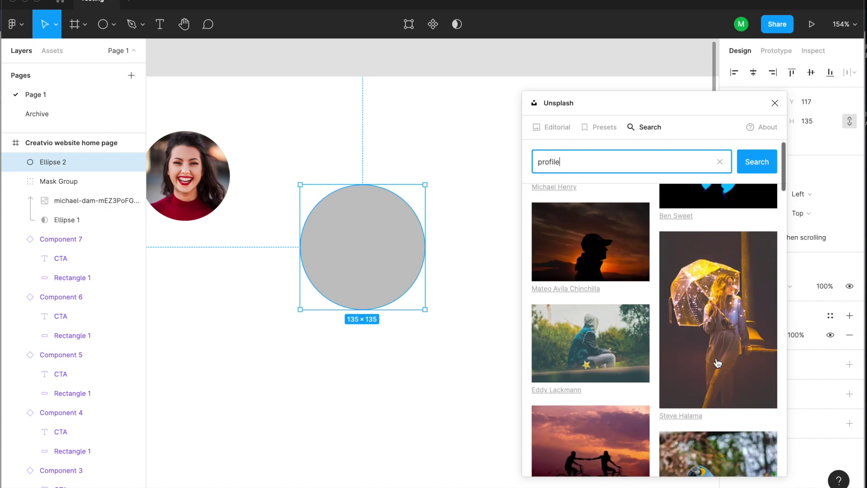
{"action": "scroll", "coordinate": [717, 363], "scroll_direction": "down", "scroll_amount": 3}
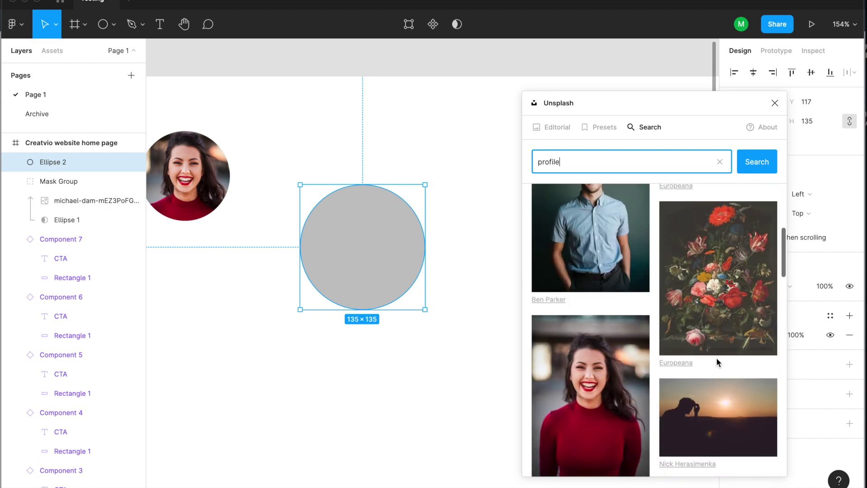
{"action": "left_click", "coordinate": [601, 386]}
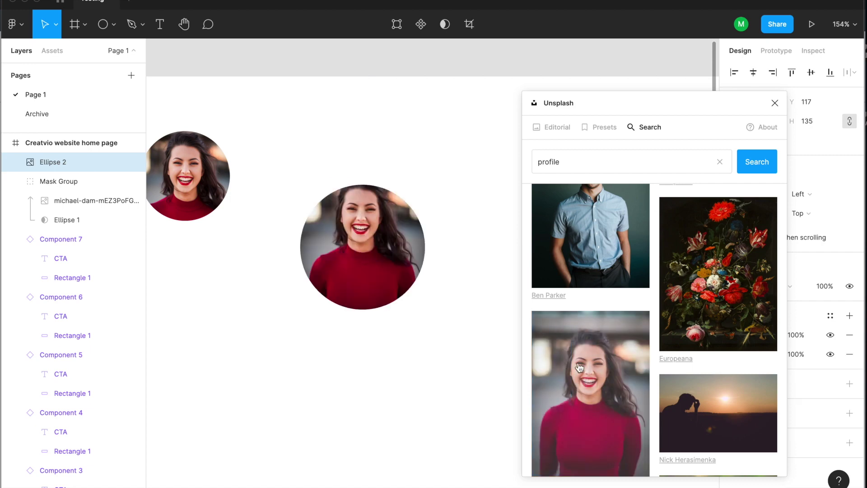
{"action": "left_click", "coordinate": [774, 103]}
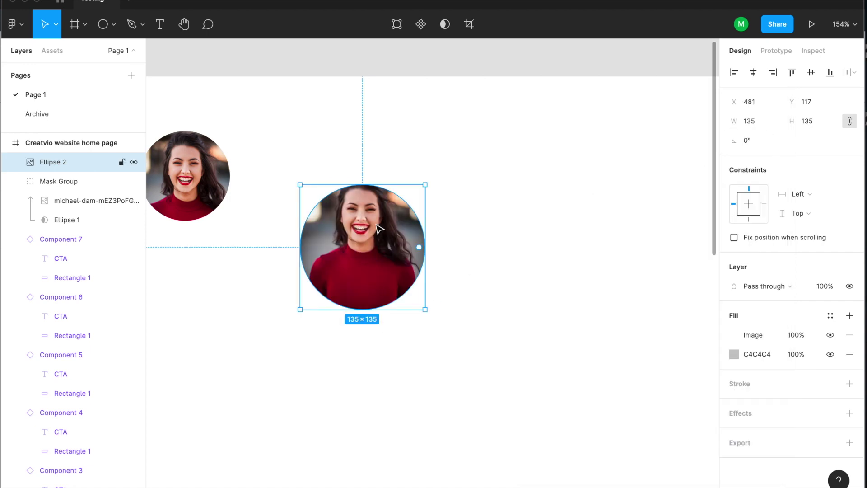
Inspect both photo circles and the boolean operations list without applying any change.
{"action": "left_click", "coordinate": [478, 334]}
{"action": "left_click", "coordinate": [366, 264]}
{"action": "left_click", "coordinate": [523, 220]}
{"action": "scroll", "coordinate": [489, 235], "scroll_direction": "up", "scroll_amount": 3}
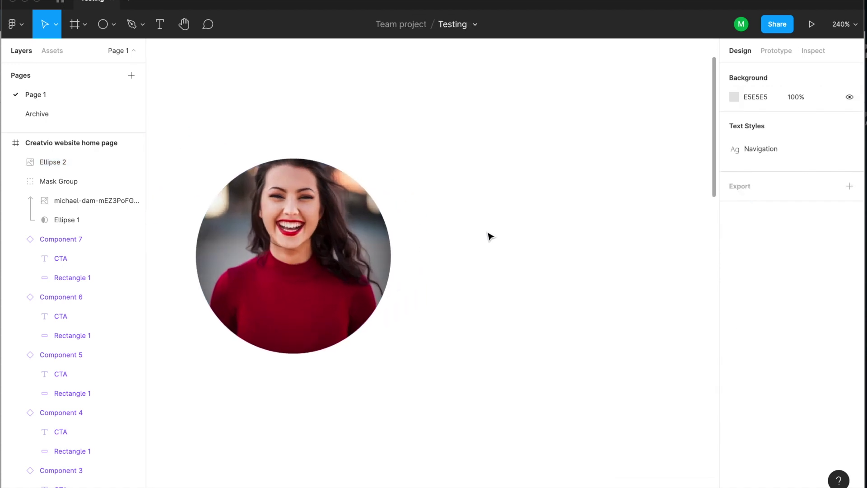
{"action": "scroll", "coordinate": [490, 235], "scroll_direction": "down", "scroll_amount": 8}
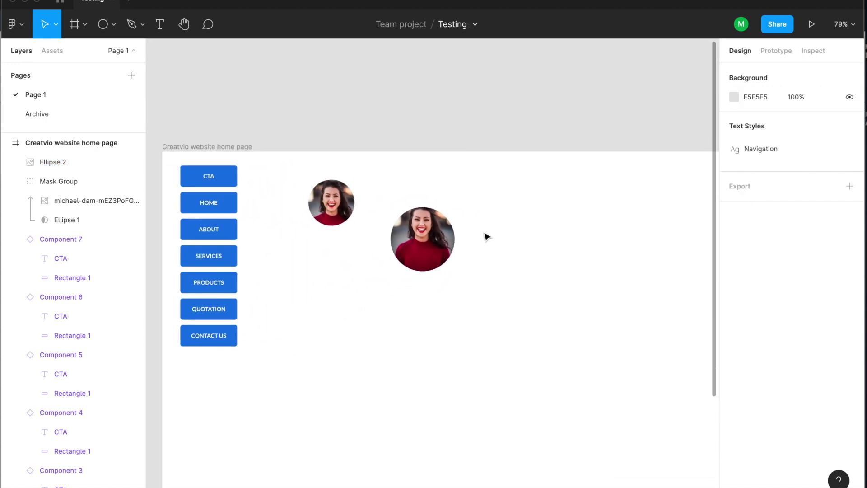
{"action": "left_click", "coordinate": [330, 202]}
{"action": "left_click", "coordinate": [463, 26]}
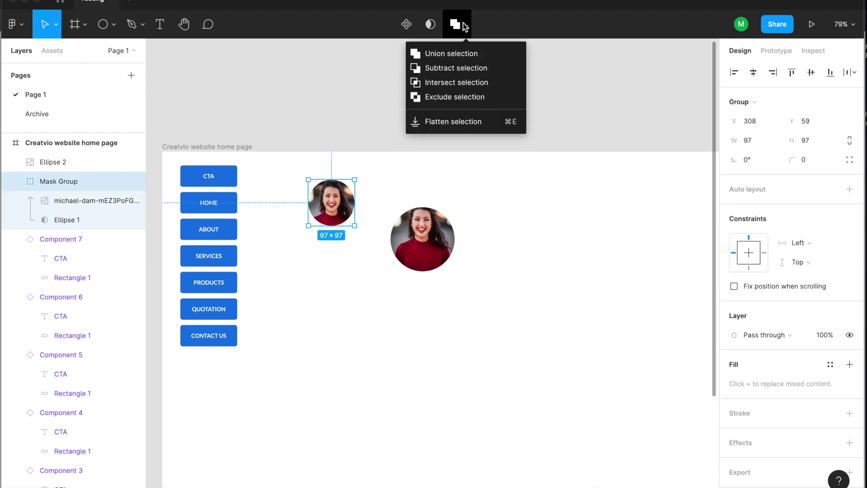
{"action": "left_click", "coordinate": [584, 94]}
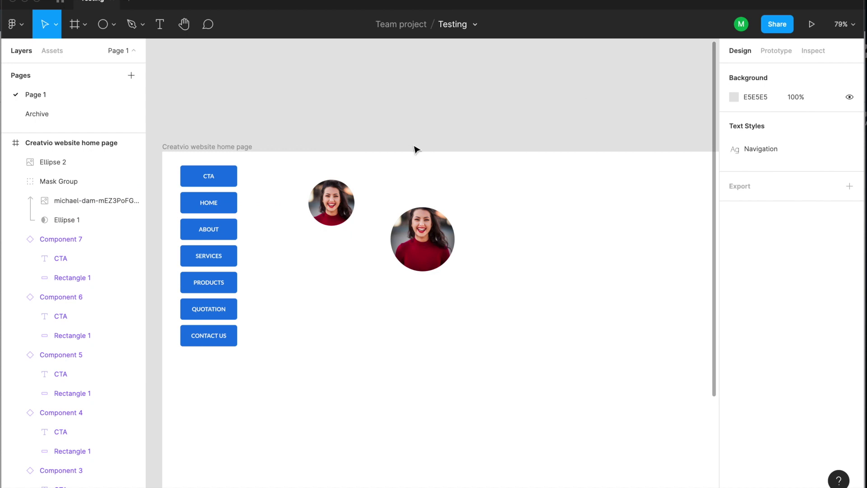
{"action": "scroll", "coordinate": [416, 148], "scroll_direction": "down", "scroll_amount": 5}
{"action": "scroll", "coordinate": [489, 170], "scroll_direction": "down", "scroll_amount": 3}
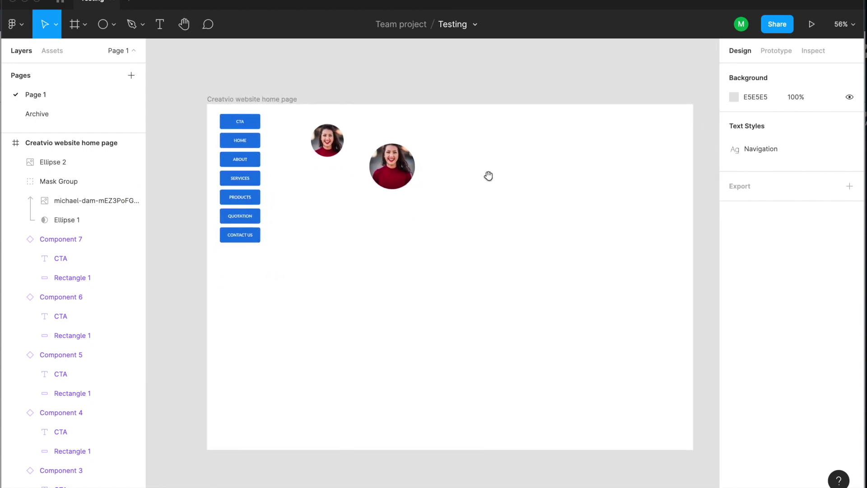
{"action": "left_click", "coordinate": [810, 25]}
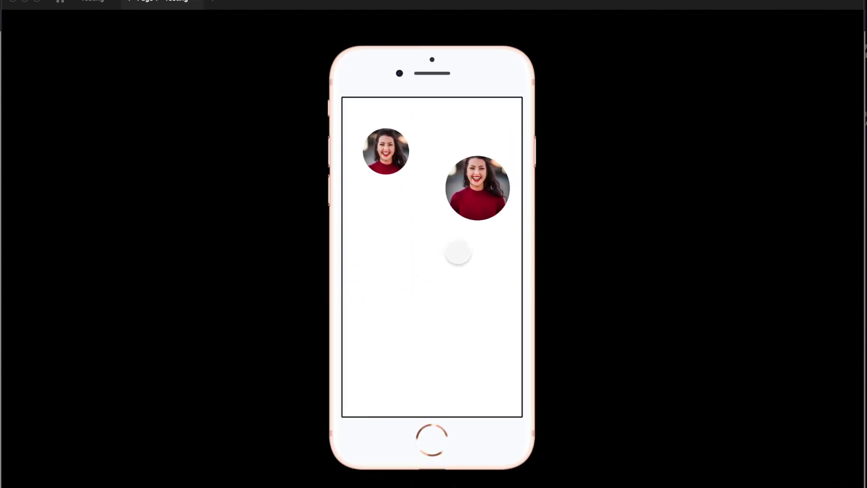
{"action": "left_click", "coordinate": [195, 2]}
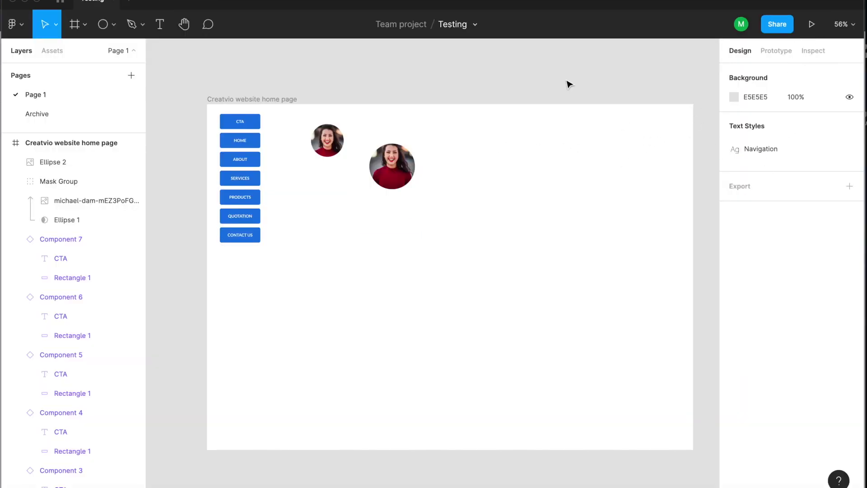
Choose Custom size as the preview device in the prototype settings.
{"action": "left_click", "coordinate": [779, 52]}
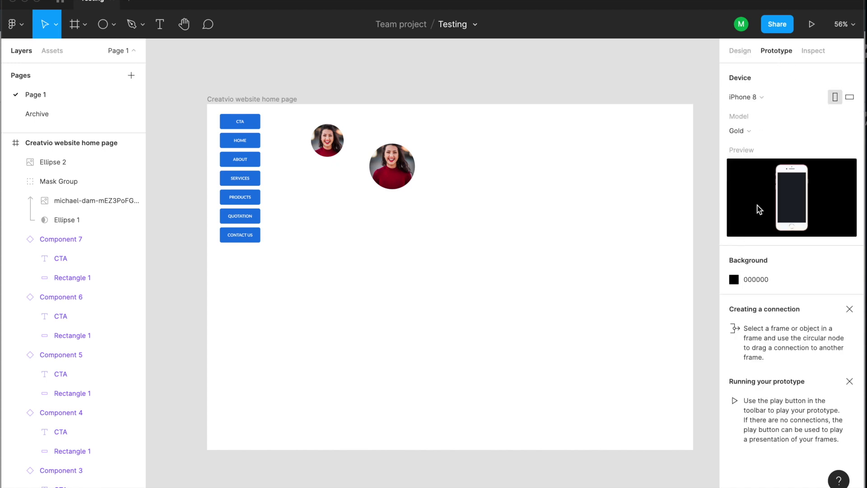
{"action": "left_click", "coordinate": [763, 102]}
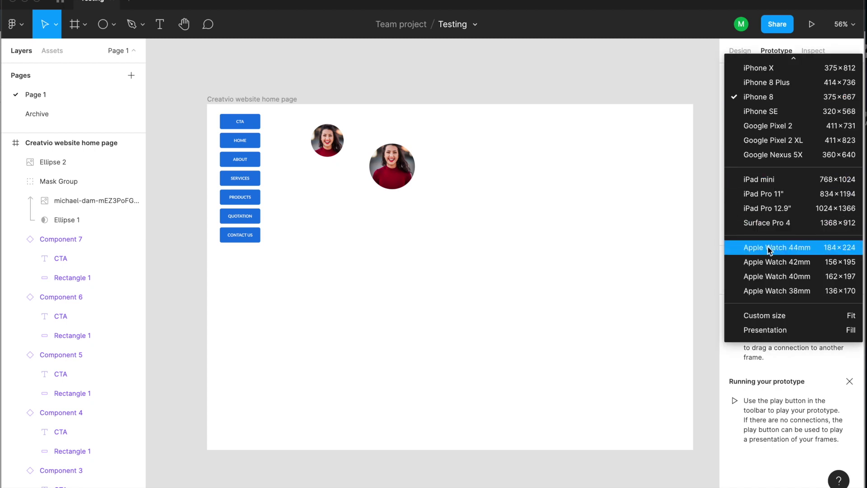
{"action": "scroll", "coordinate": [769, 251], "scroll_direction": "up", "scroll_amount": 3}
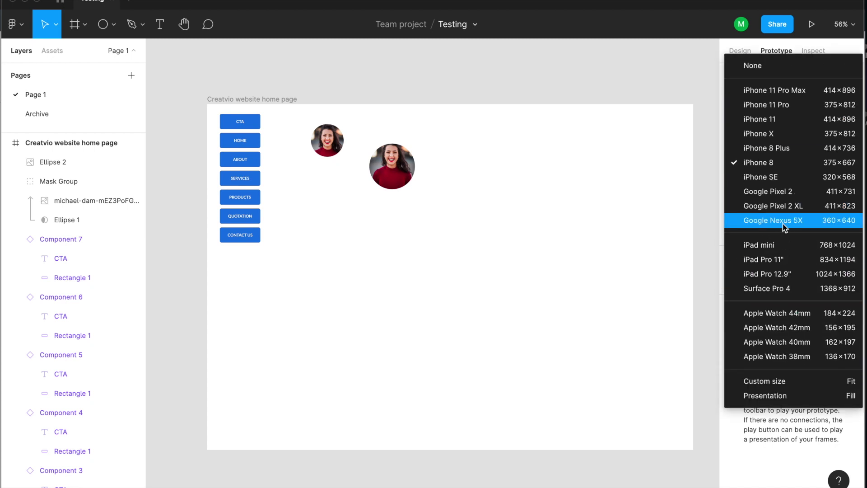
{"action": "left_click", "coordinate": [764, 381]}
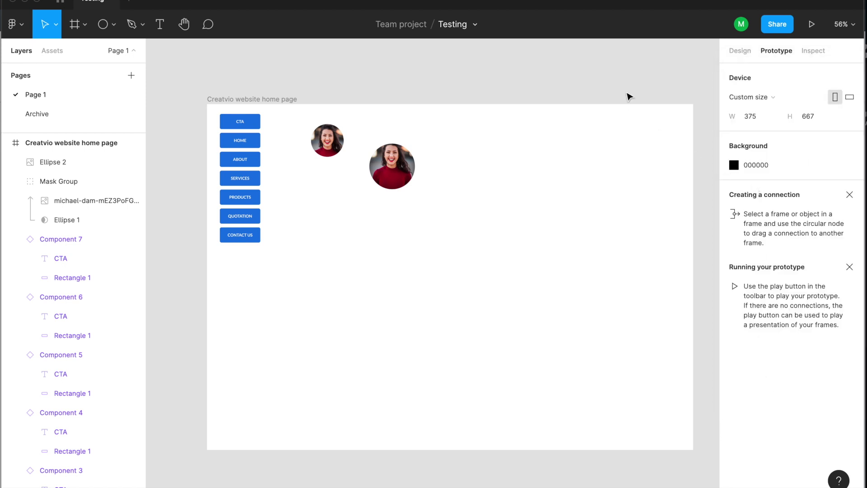
{"action": "left_click", "coordinate": [284, 100]}
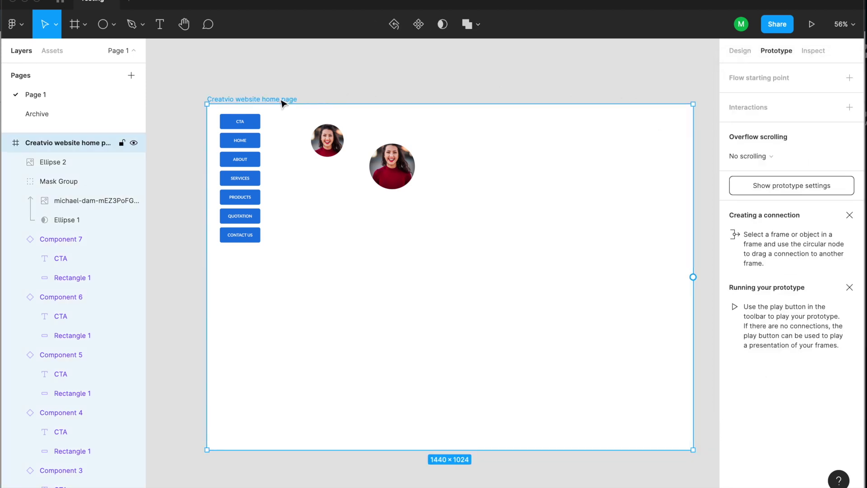
{"action": "left_click", "coordinate": [743, 51]}
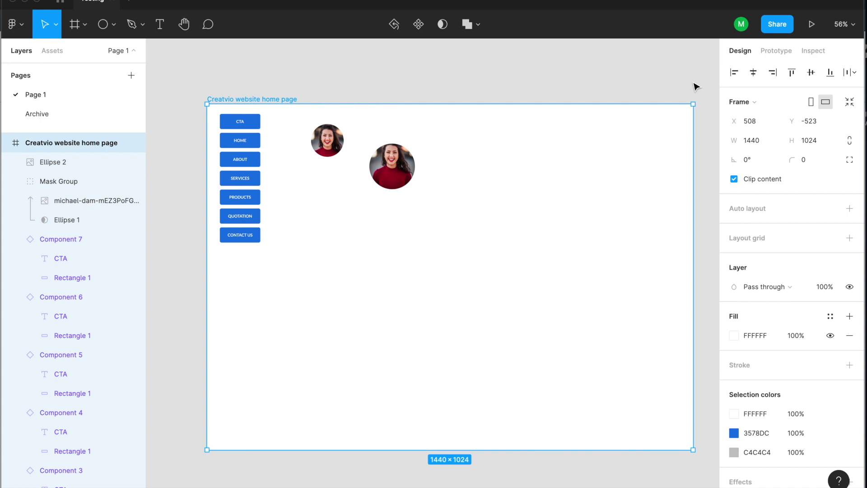
{"action": "left_click", "coordinate": [773, 52]}
{"action": "left_click", "coordinate": [640, 87]}
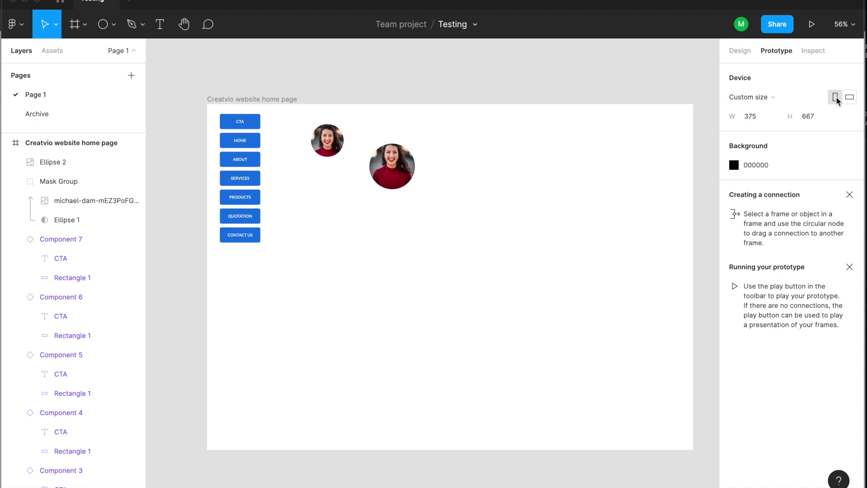
Set the device size to 1440×1024, then switch the device preset to Presentation.
{"action": "left_click", "coordinate": [755, 118]}
{"action": "type", "text": "1440"}
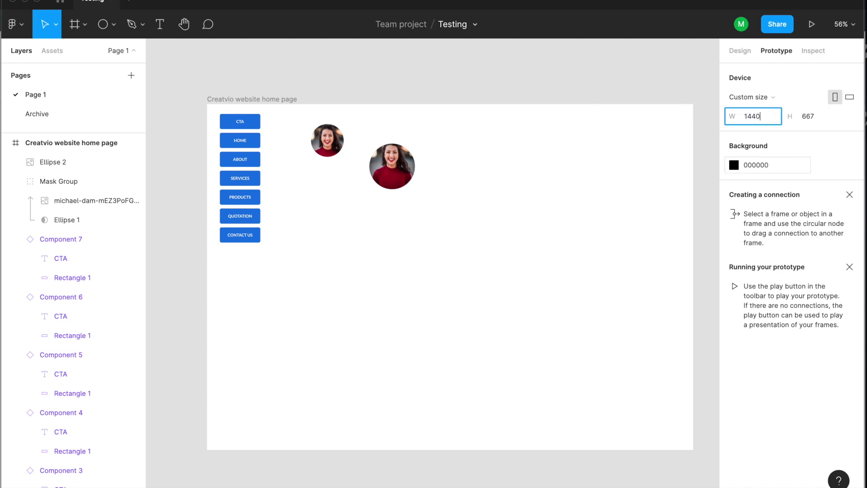
{"action": "key", "text": "Tab"}
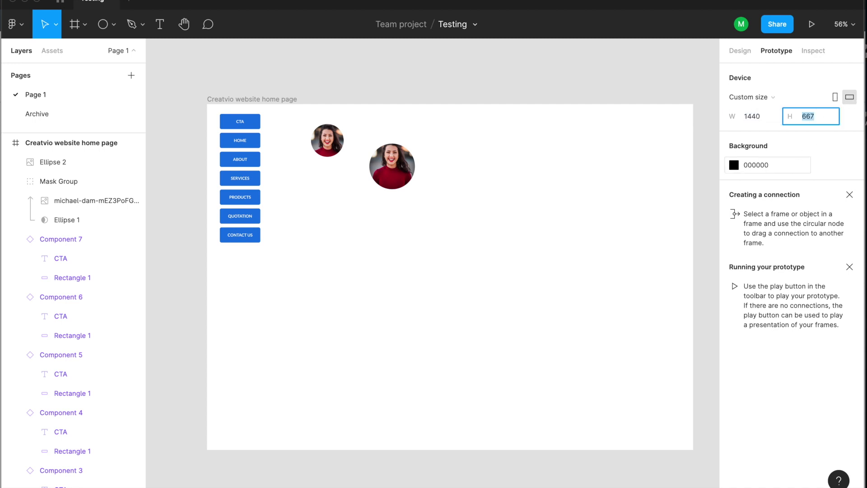
{"action": "type", "text": "1024"}
{"action": "key", "text": "Return"}
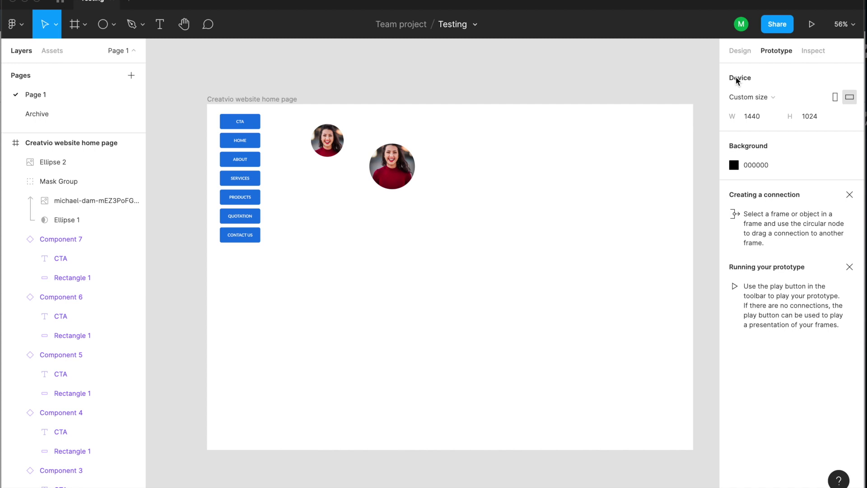
{"action": "left_click", "coordinate": [753, 97]}
{"action": "scroll", "coordinate": [824, 90], "scroll_direction": "up", "scroll_amount": 5}
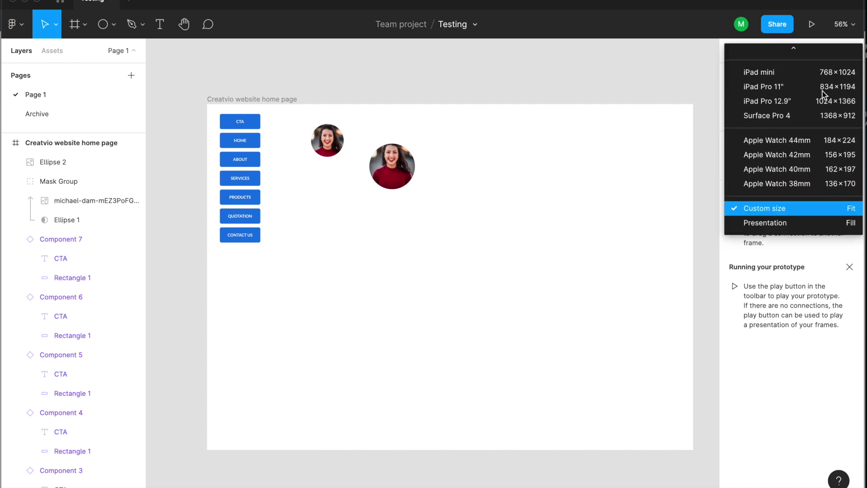
{"action": "left_click", "coordinate": [754, 243]}
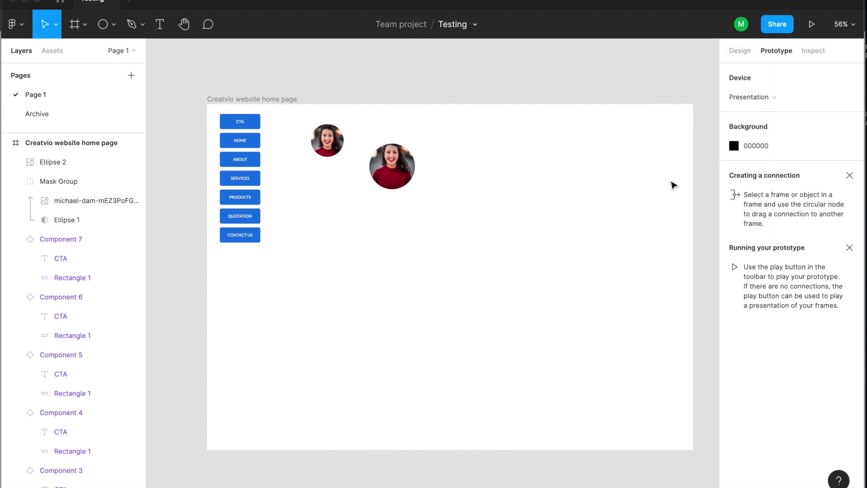
Preview the prototype, change its background to white FFFFFF, and replay it before closing.
{"action": "left_click", "coordinate": [808, 27]}
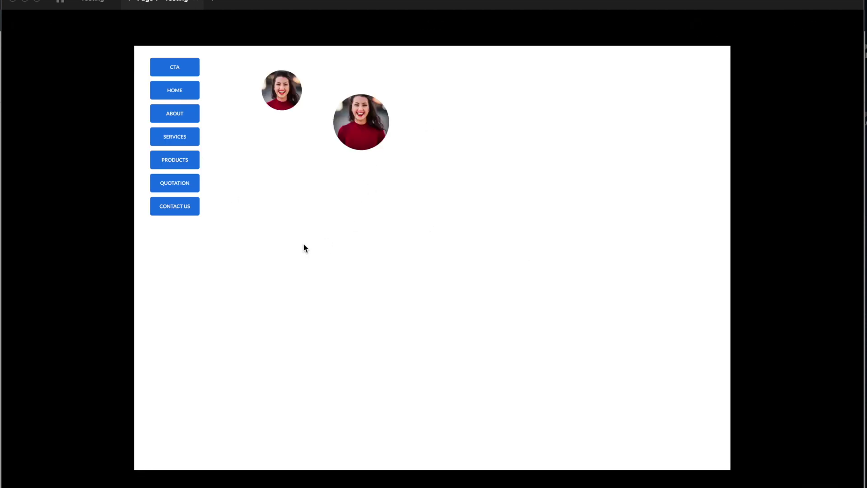
{"action": "left_click", "coordinate": [91, 4]}
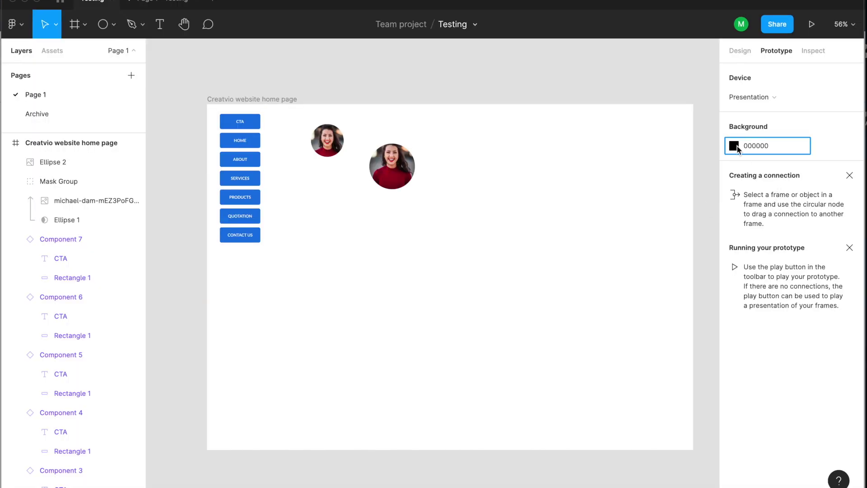
{"action": "left_click", "coordinate": [733, 146]}
{"action": "type", "text": "FFFFFF"}
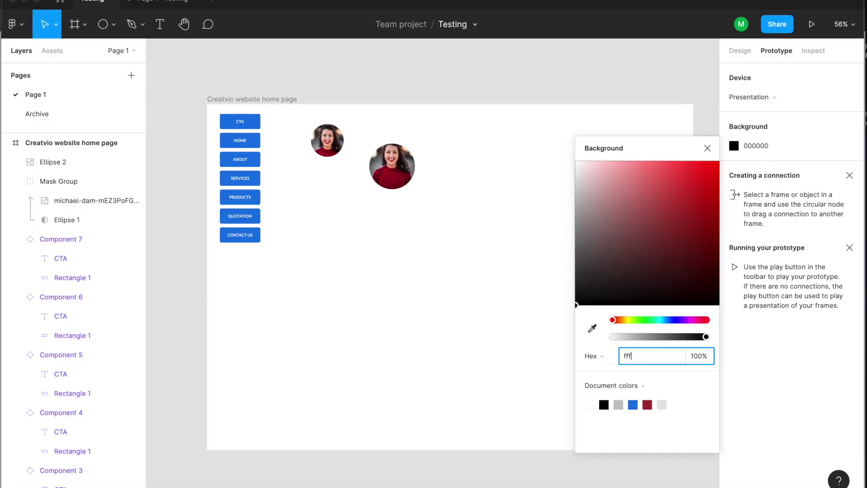
{"action": "key", "text": "Return"}
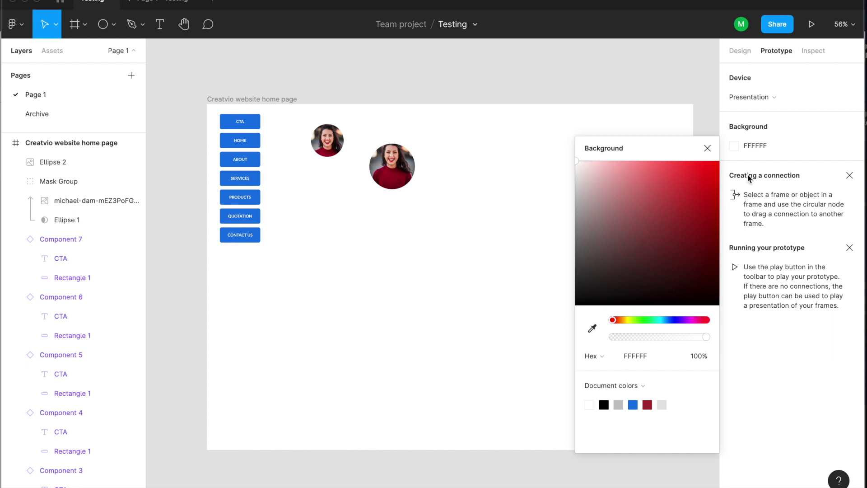
{"action": "left_click", "coordinate": [707, 148]}
{"action": "key", "text": "super+alt+Return"}
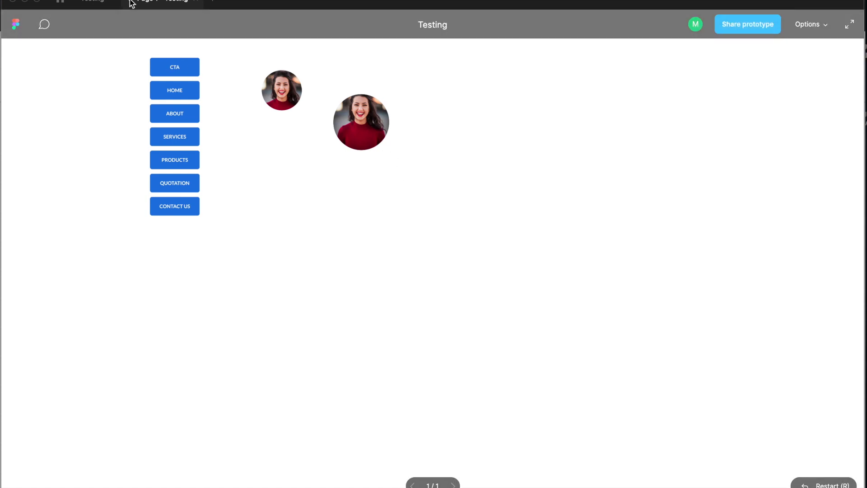
{"action": "left_click", "coordinate": [196, 2]}
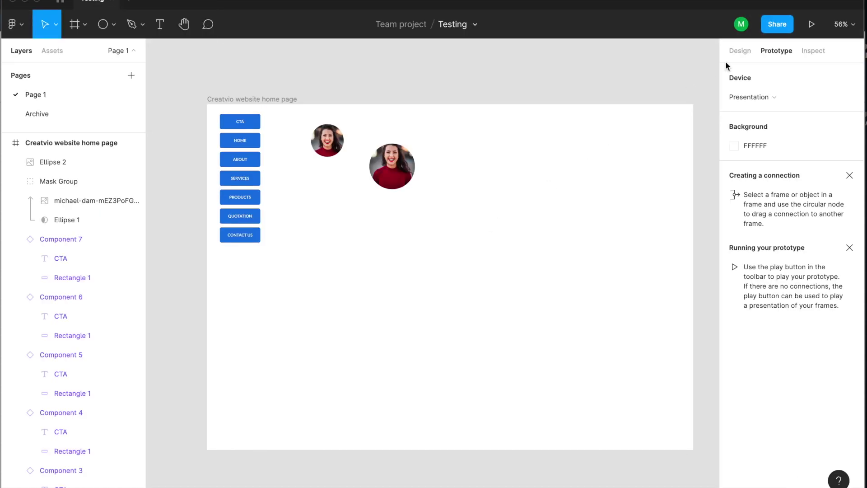
{"action": "left_click", "coordinate": [775, 26]}
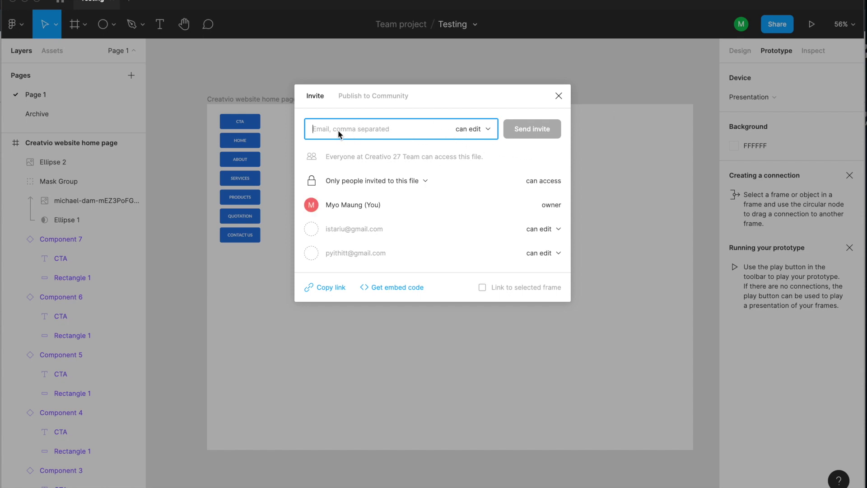
{"action": "left_click", "coordinate": [479, 129]}
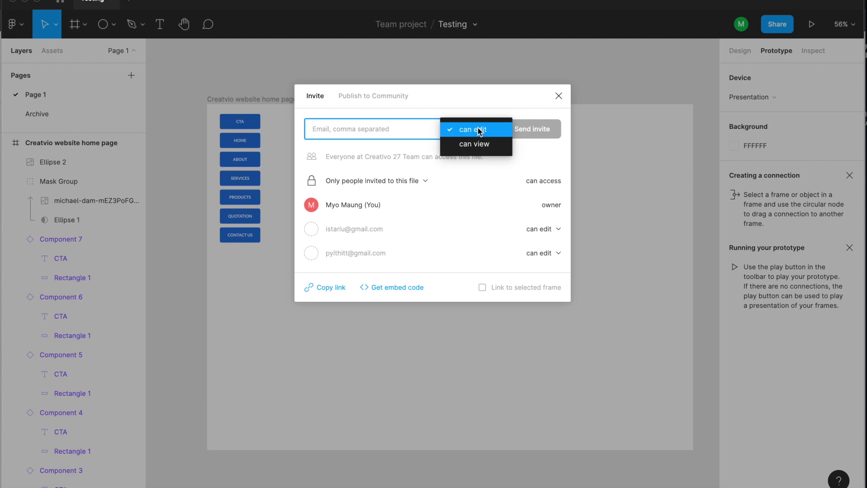
{"action": "left_click", "coordinate": [378, 129]}
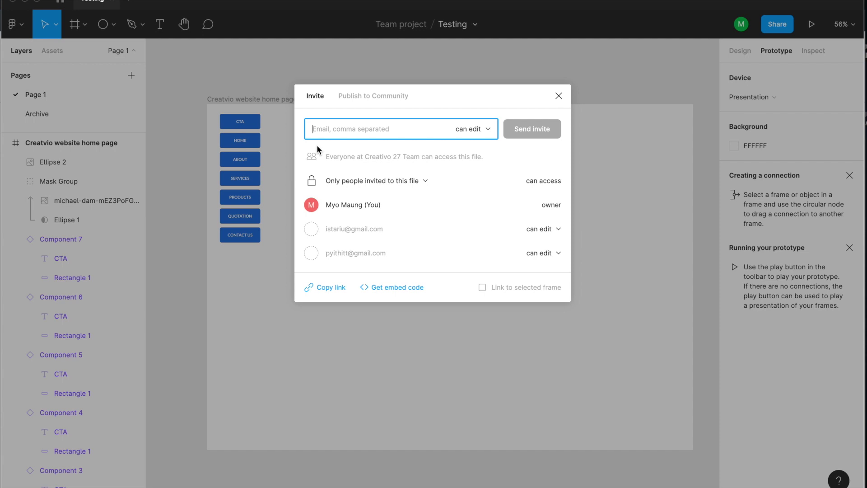
{"action": "left_click", "coordinate": [472, 130]}
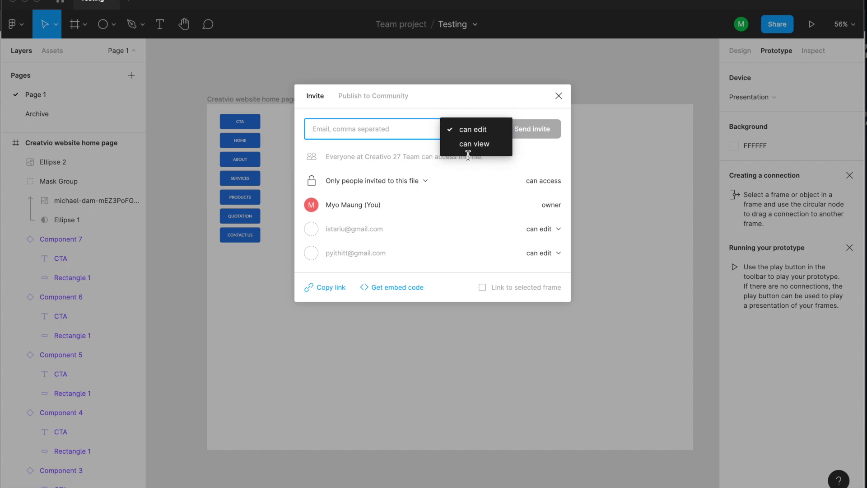
{"action": "left_click", "coordinate": [469, 144]}
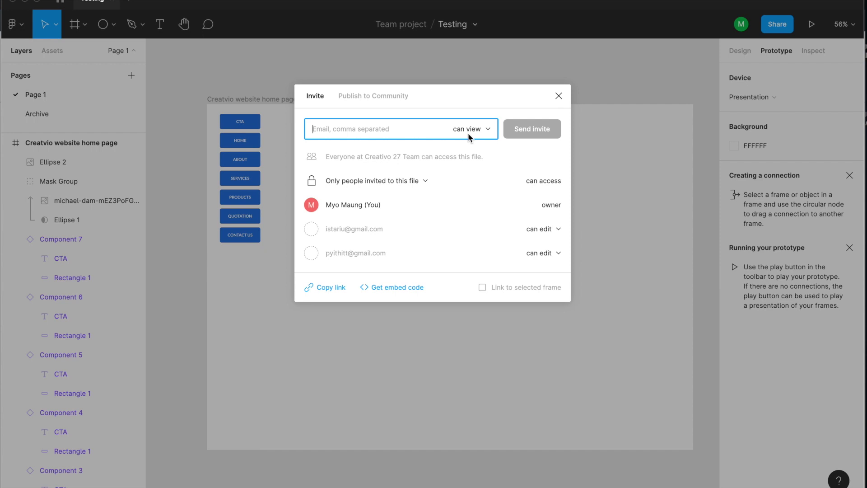
{"action": "left_click", "coordinate": [467, 136]}
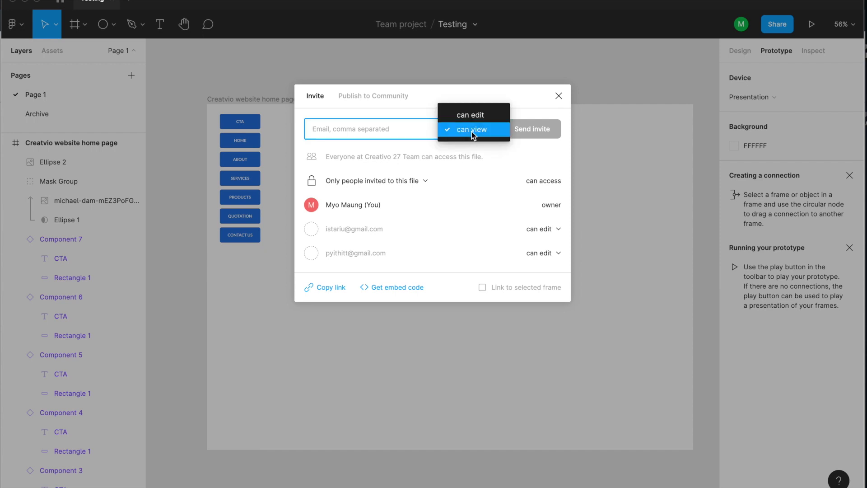
{"action": "left_click", "coordinate": [389, 131]}
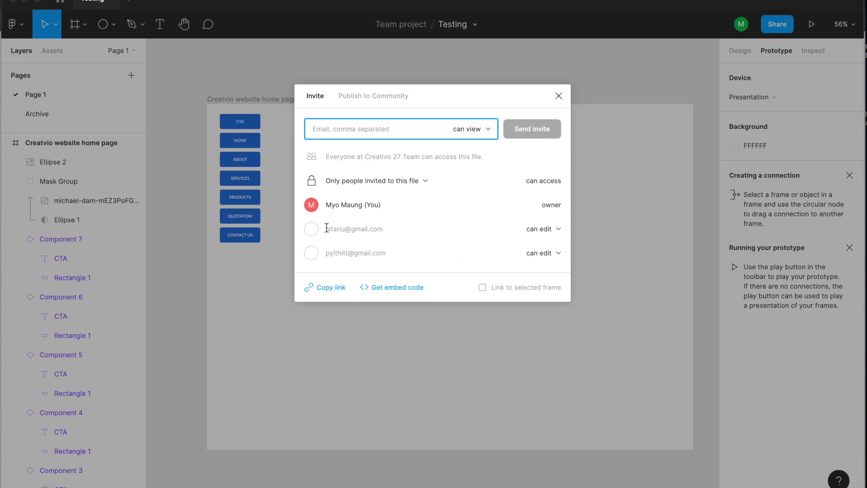
{"action": "left_click", "coordinate": [366, 95]}
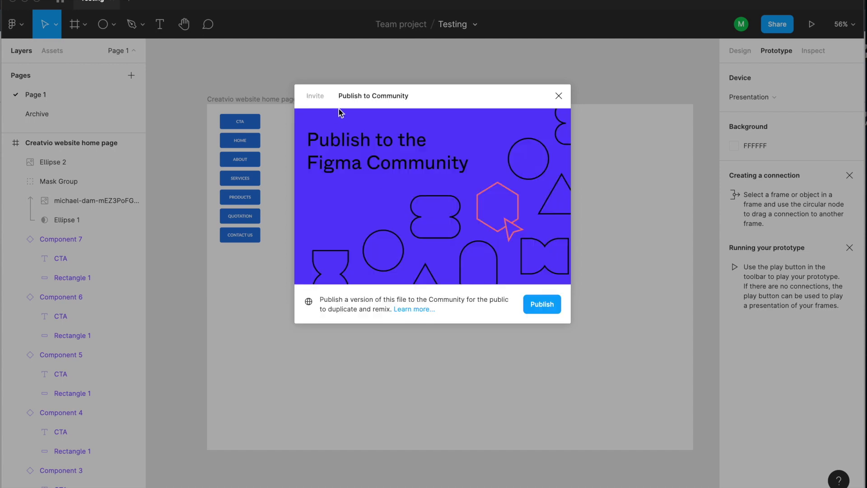
{"action": "left_click", "coordinate": [315, 95]}
{"action": "left_click", "coordinate": [547, 256]}
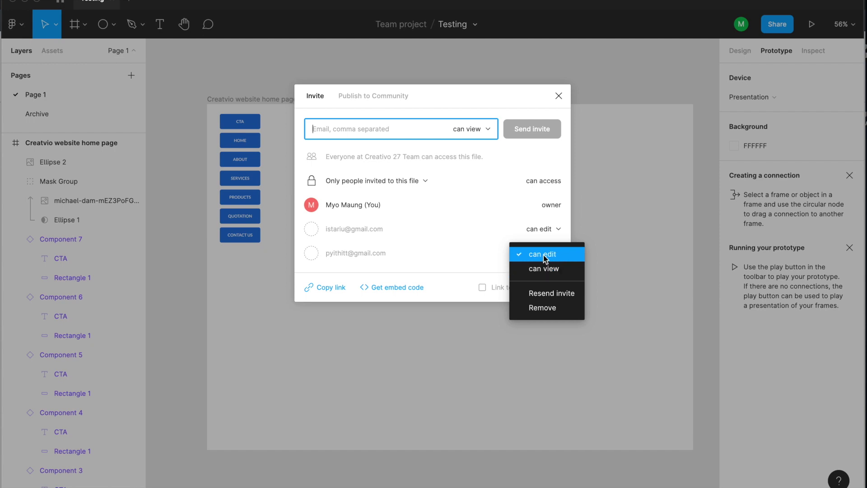
{"action": "left_click", "coordinate": [433, 96]}
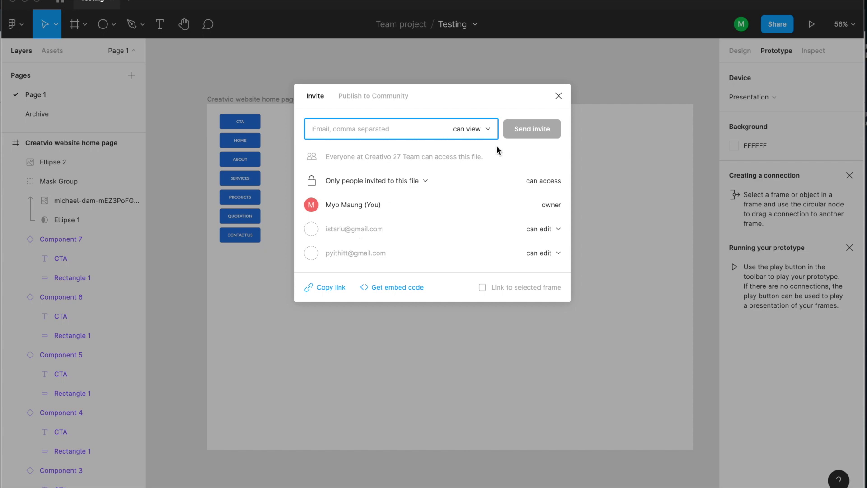
{"action": "left_click", "coordinate": [558, 96]}
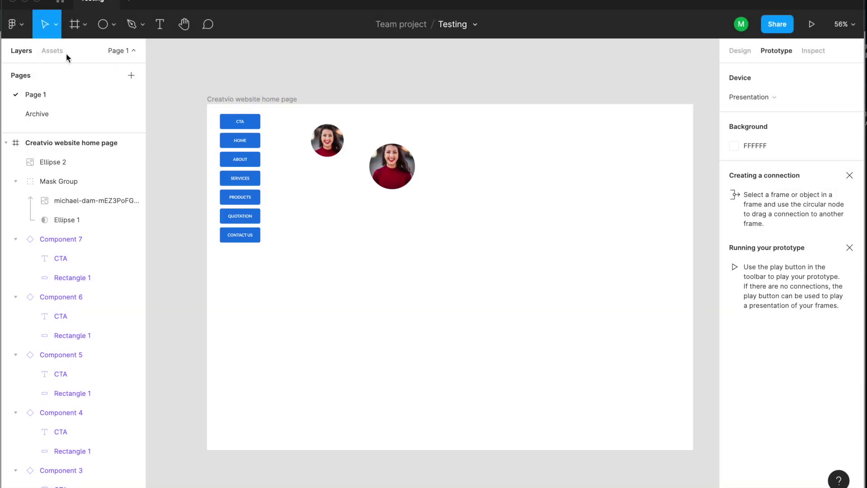
Leave the editor for the Figma file browser through the main menu.
{"action": "left_click", "coordinate": [18, 28]}
{"action": "left_click", "coordinate": [207, 63]}
{"action": "left_click", "coordinate": [61, 3]}
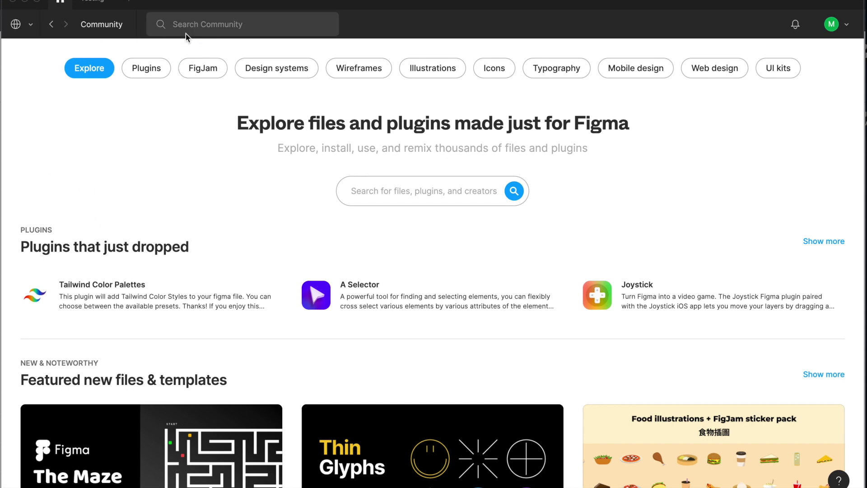
Switch from Community to your own account, browse Drafts and Recent, then open Creativo 27 Team.
{"action": "left_click", "coordinate": [26, 28]}
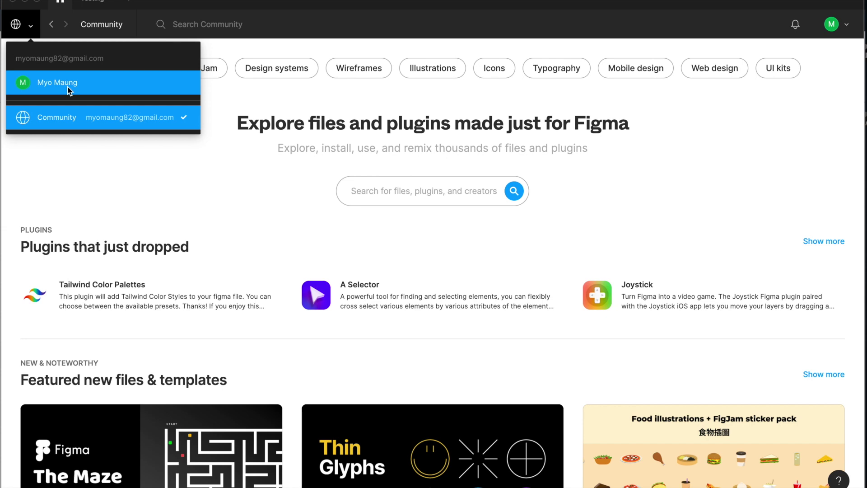
{"action": "left_click", "coordinate": [67, 86]}
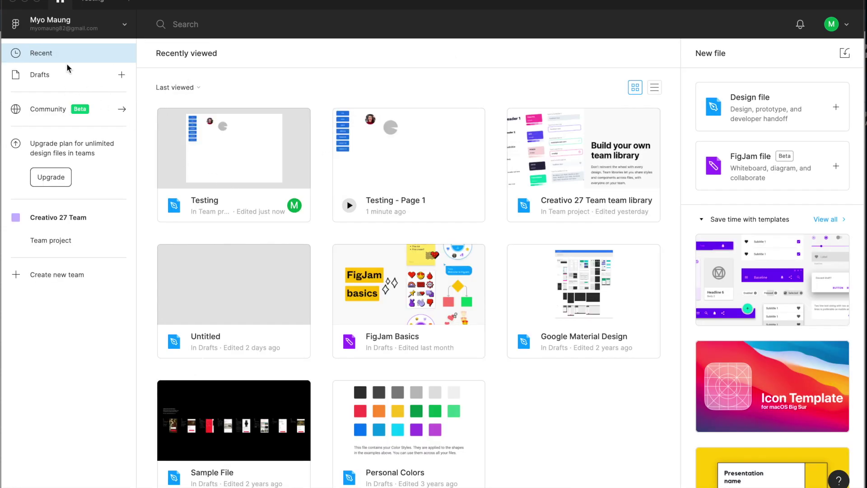
{"action": "left_click", "coordinate": [47, 76]}
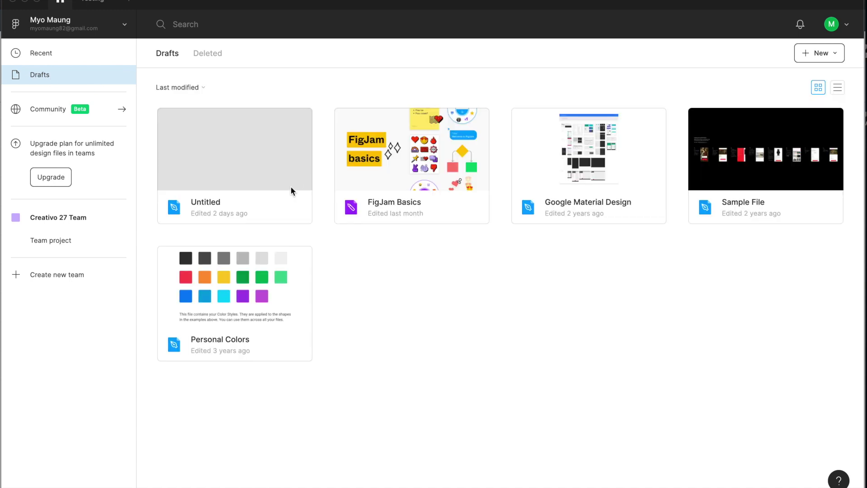
{"action": "left_click", "coordinate": [56, 59]}
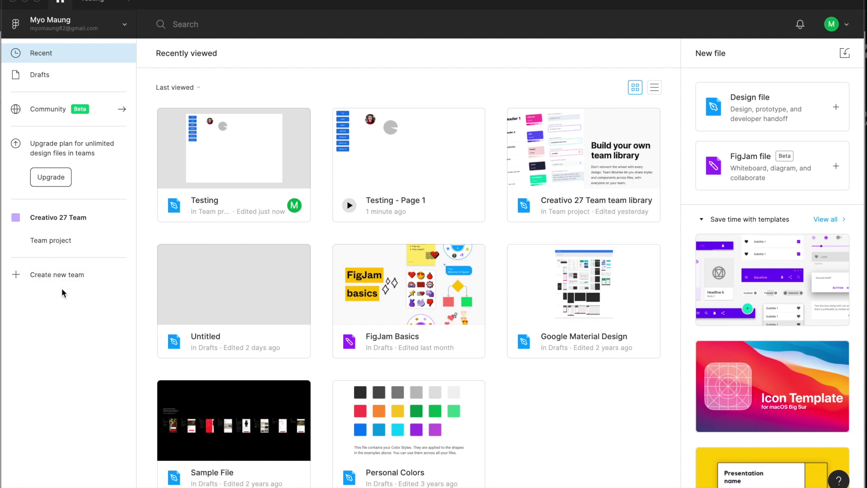
{"action": "left_click", "coordinate": [49, 215]}
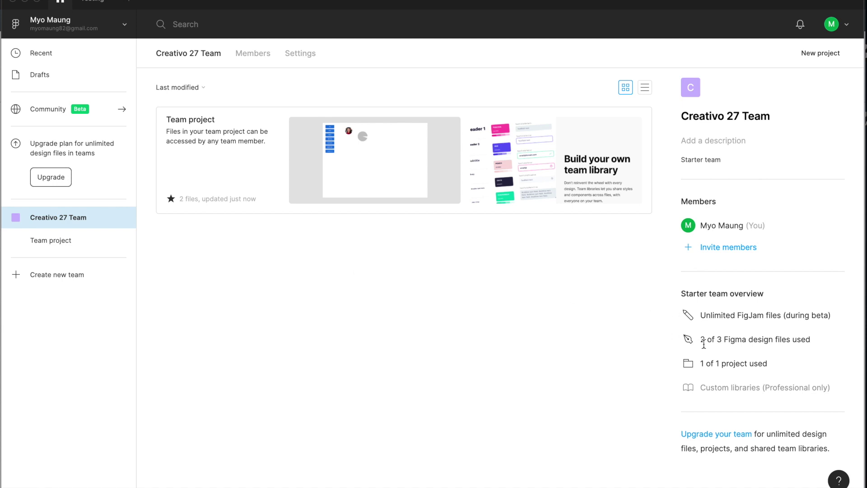
{"action": "left_click_drag", "start_coordinate": [703, 363], "coordinate": [744, 362]}
{"action": "left_click", "coordinate": [731, 373]}
{"action": "left_click_drag", "start_coordinate": [703, 361], "coordinate": [747, 361]}
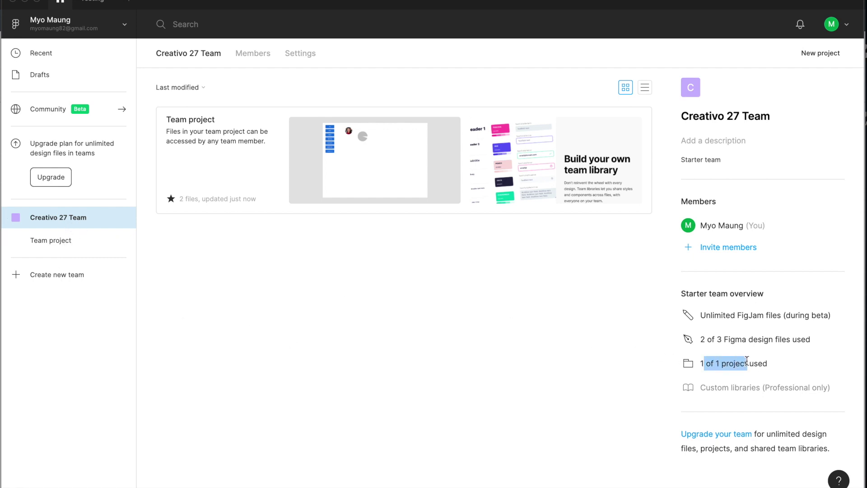
{"action": "left_click", "coordinate": [584, 363]}
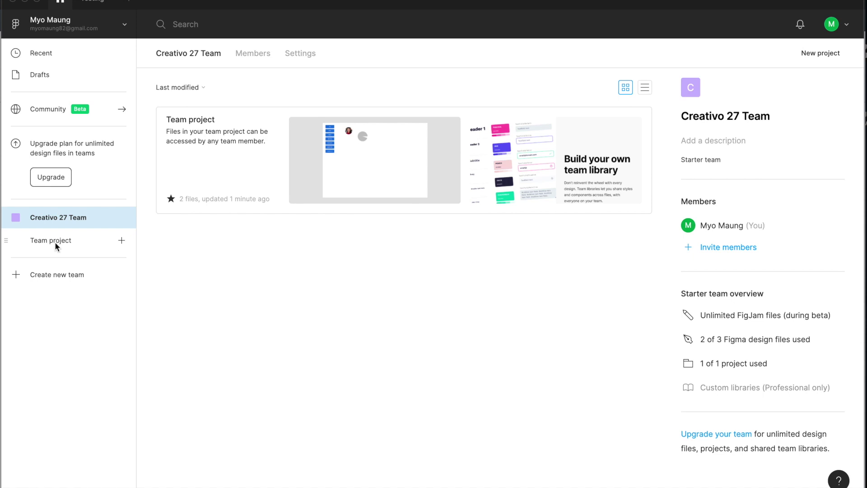
{"action": "left_click", "coordinate": [45, 76]}
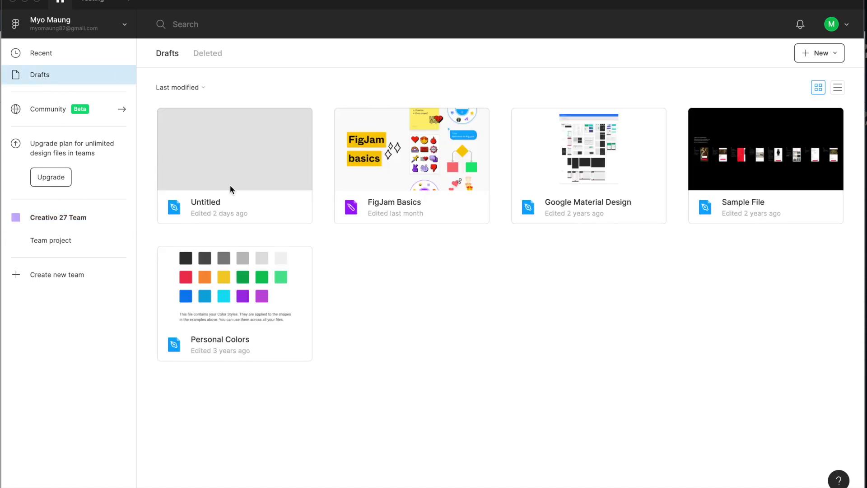
{"action": "left_click", "coordinate": [59, 53]}
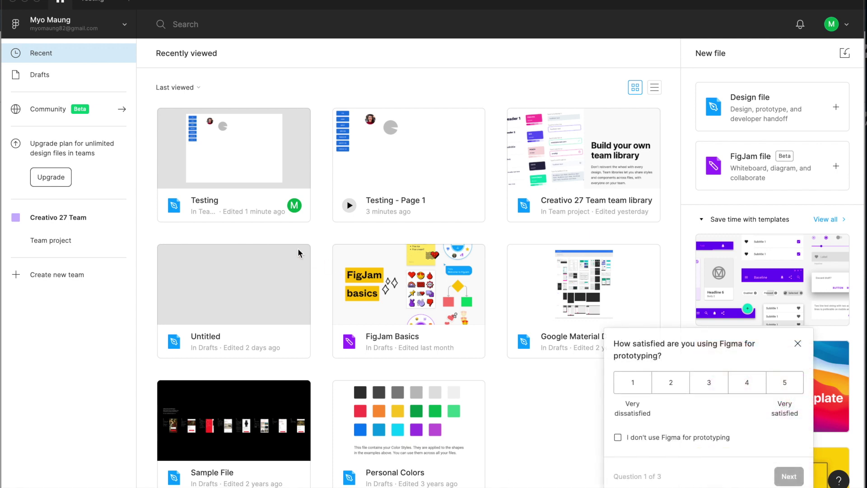
{"action": "left_click", "coordinate": [798, 343]}
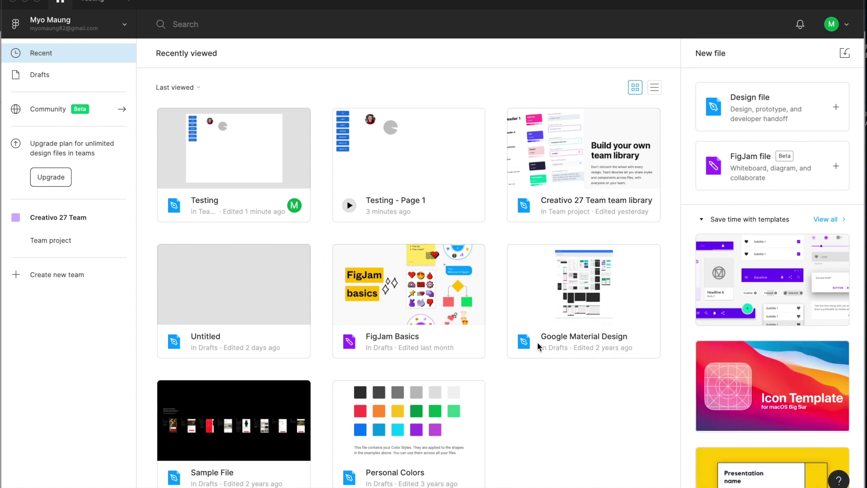
{"action": "left_click", "coordinate": [225, 146]}
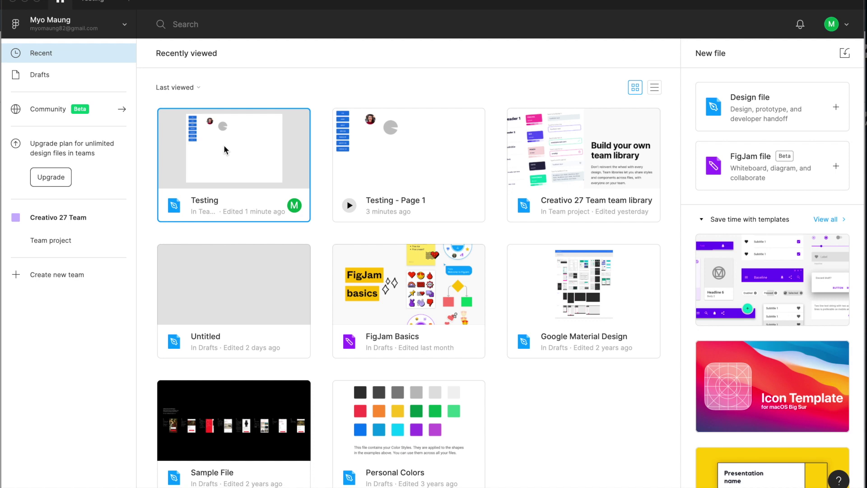
{"action": "double_click", "coordinate": [237, 169]}
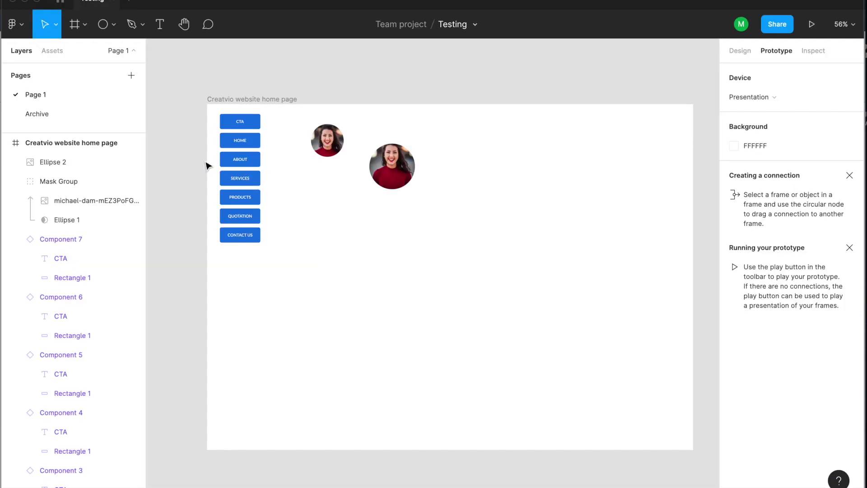
{"action": "left_click", "coordinate": [60, 2]}
{"action": "right_click", "coordinate": [266, 158]}
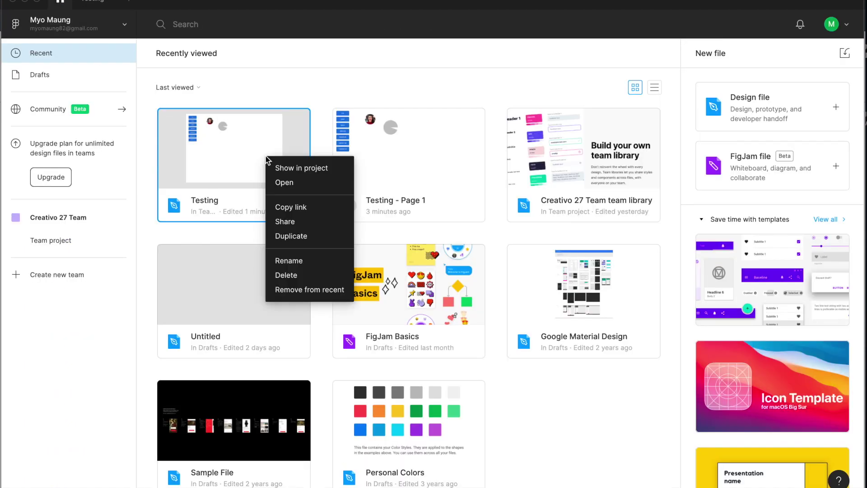
{"action": "left_click", "coordinate": [302, 221]}
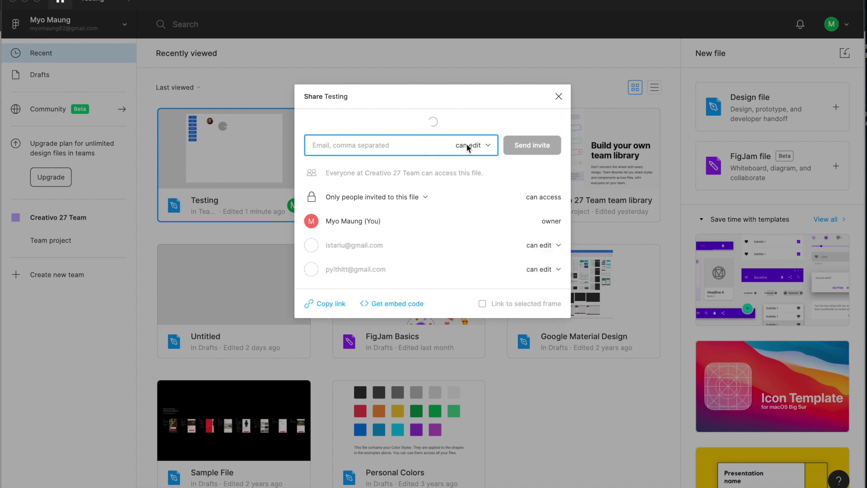
{"action": "left_click", "coordinate": [559, 96]}
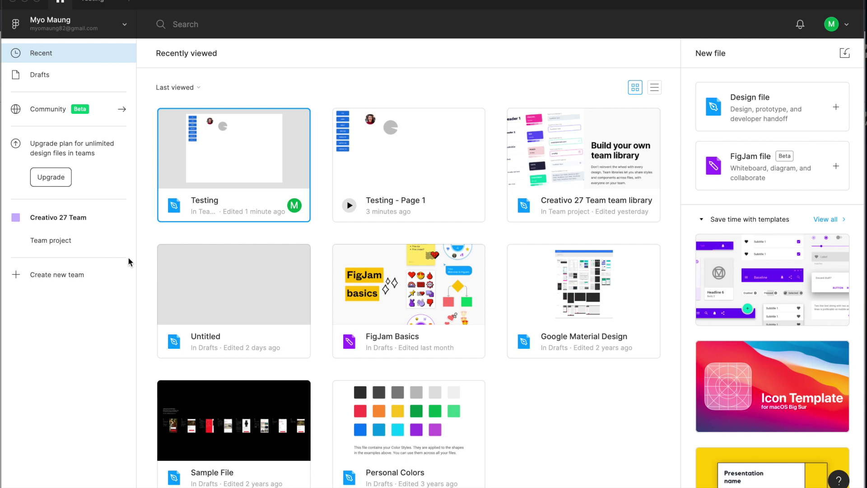
{"action": "left_click", "coordinate": [64, 216]}
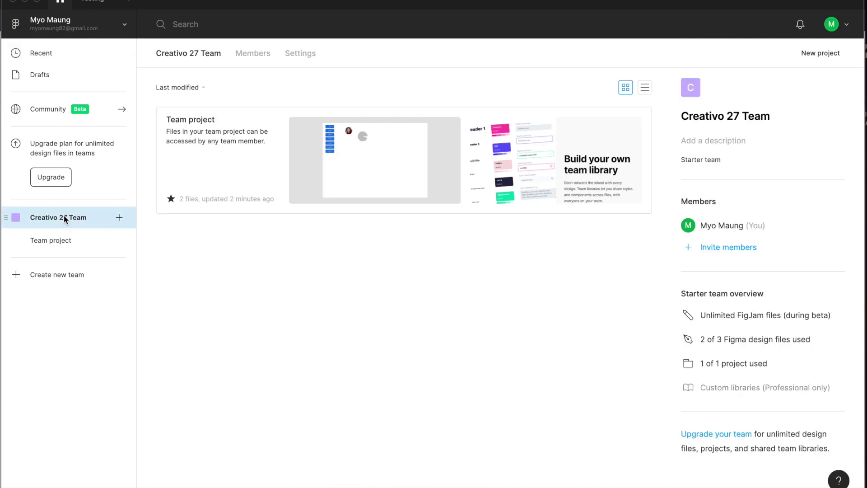
Open the Testing file, then return home and browse the Drafts and Recent lists.
{"action": "double_click", "coordinate": [378, 166]}
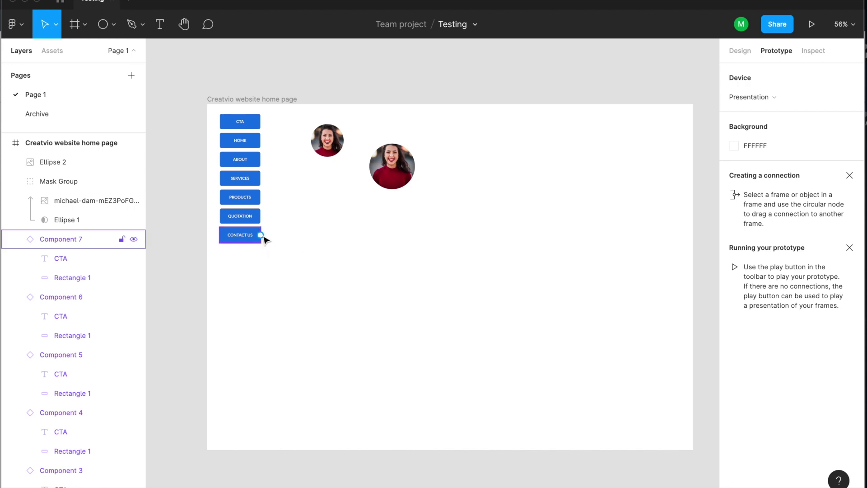
{"action": "left_click", "coordinate": [63, 3]}
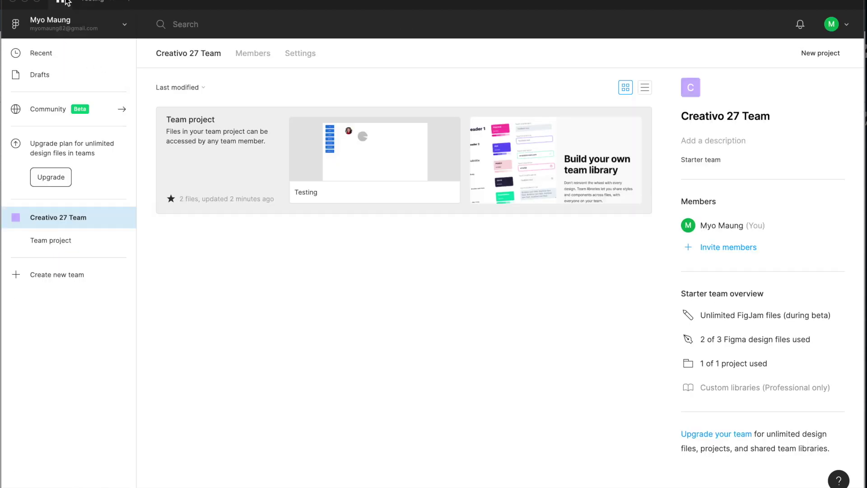
{"action": "left_click", "coordinate": [41, 75]}
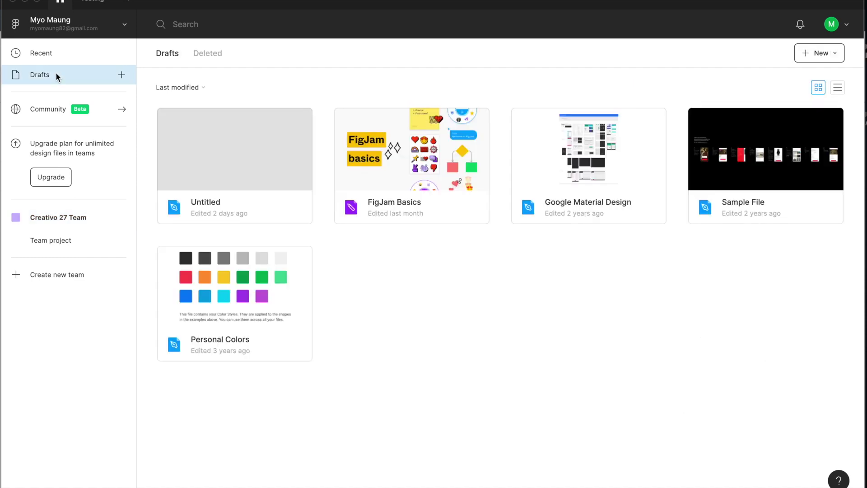
{"action": "left_click", "coordinate": [75, 56]}
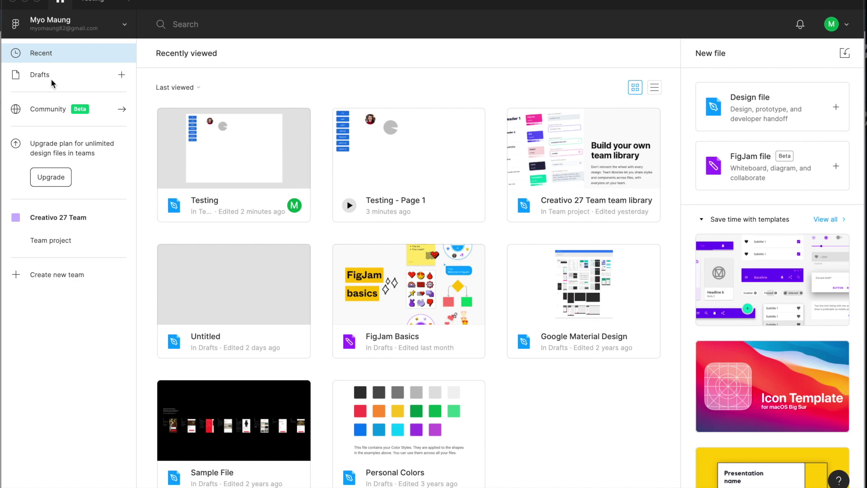
{"action": "left_click", "coordinate": [50, 80]}
Open the Untitled draft, dismiss the add-editors prompt, close it and return to Drafts.
{"action": "double_click", "coordinate": [232, 161]}
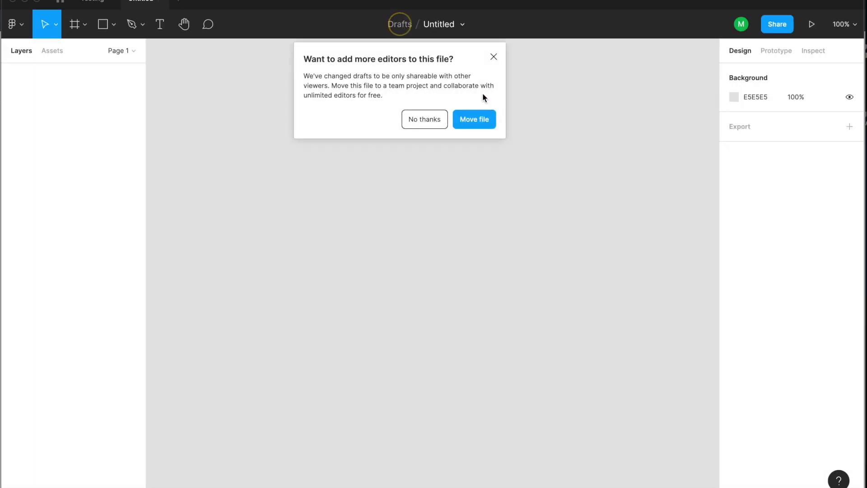
{"action": "left_click", "coordinate": [494, 56]}
{"action": "left_click", "coordinate": [161, 1]}
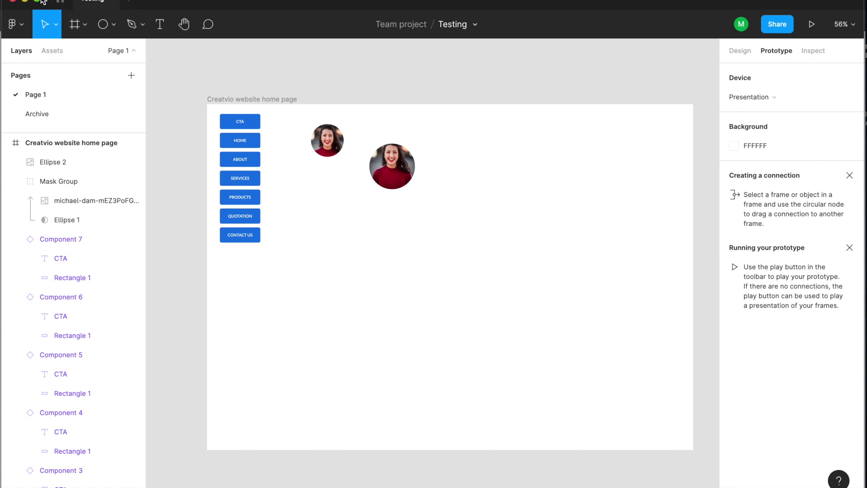
{"action": "left_click", "coordinate": [61, 1]}
{"action": "left_click", "coordinate": [452, 303]}
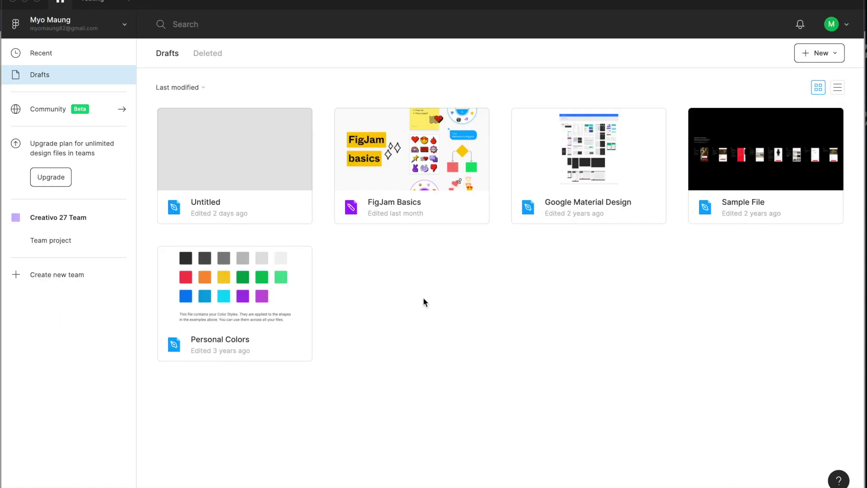
Share the Untitled draft by inviting a collaborator's e-mail as can view, then change them to can edit.
{"action": "left_click", "coordinate": [209, 148]}
{"action": "right_click", "coordinate": [209, 148]}
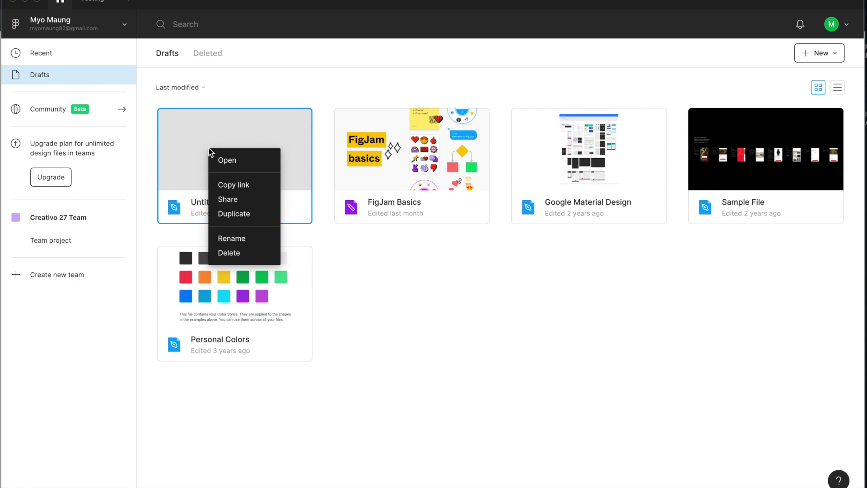
{"action": "left_click", "coordinate": [240, 198]}
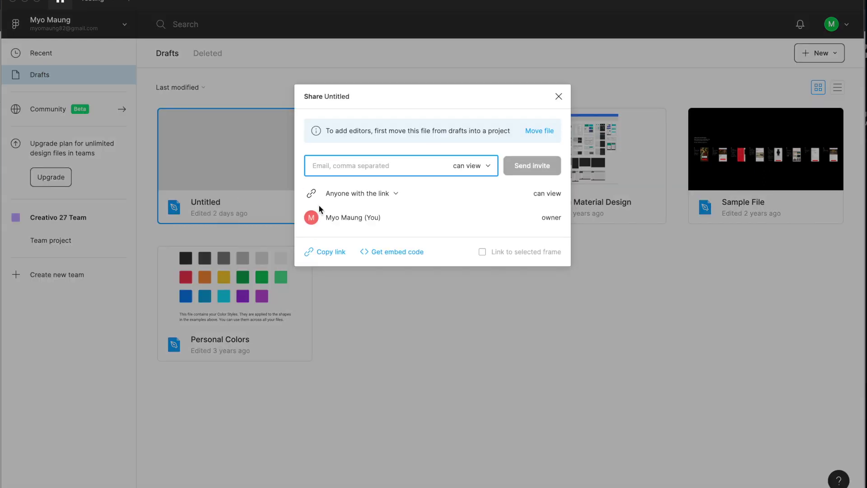
{"action": "left_click", "coordinate": [467, 165]}
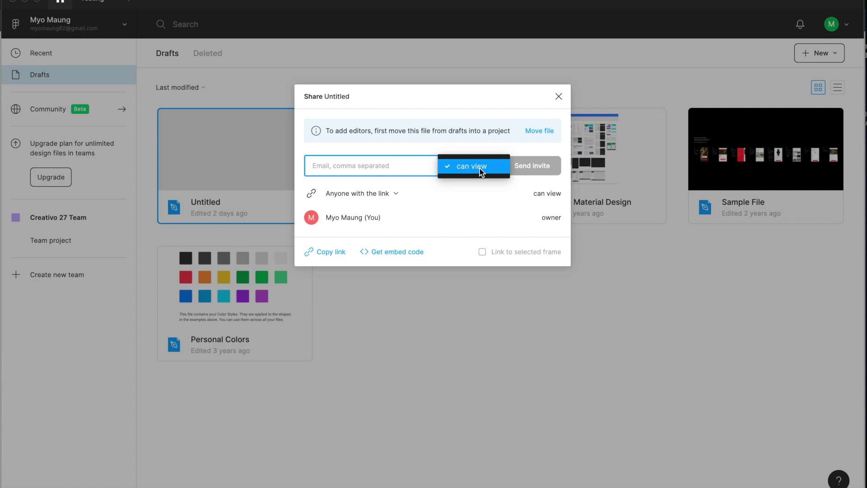
{"action": "left_click", "coordinate": [375, 166]}
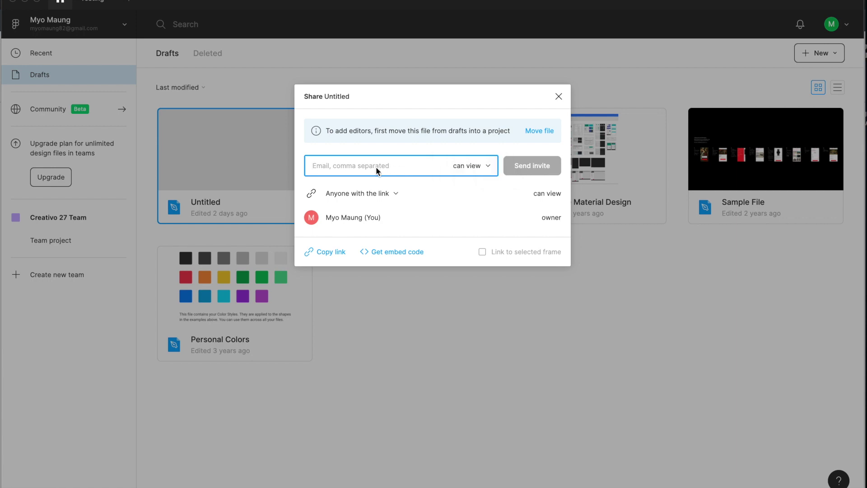
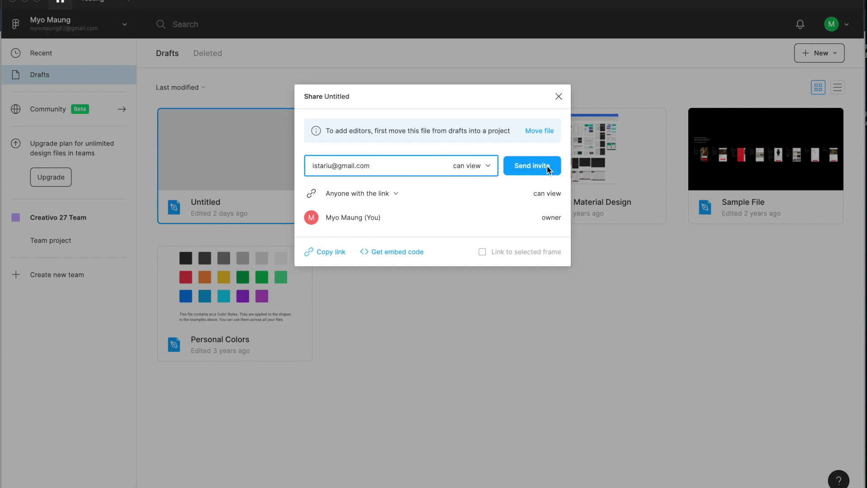
{"action": "left_click", "coordinate": [551, 168]}
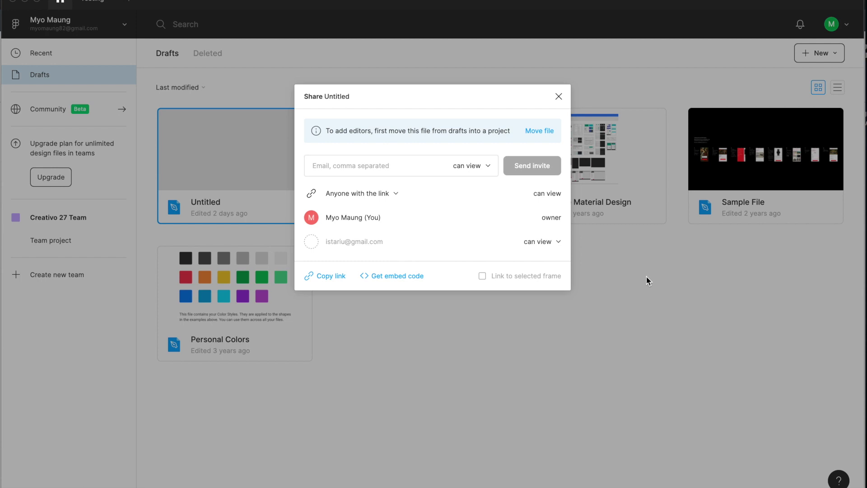
{"action": "left_click", "coordinate": [559, 241]}
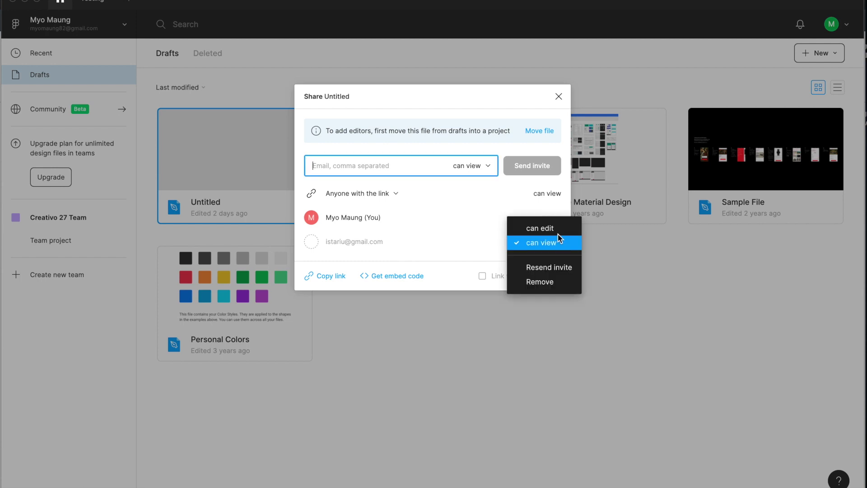
{"action": "left_click", "coordinate": [556, 229]}
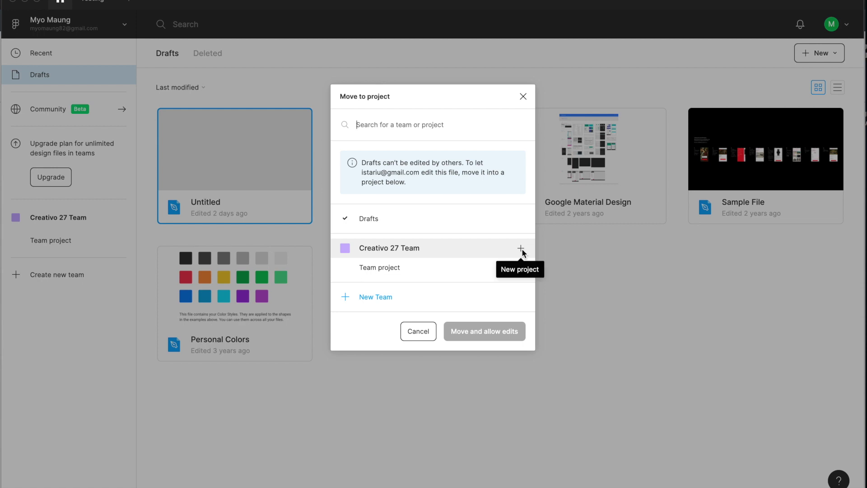
Cancel the Move to project prompt, close the Share dialog, and go back to Drafts via Recent.
{"action": "left_click", "coordinate": [409, 332]}
{"action": "left_click", "coordinate": [560, 94]}
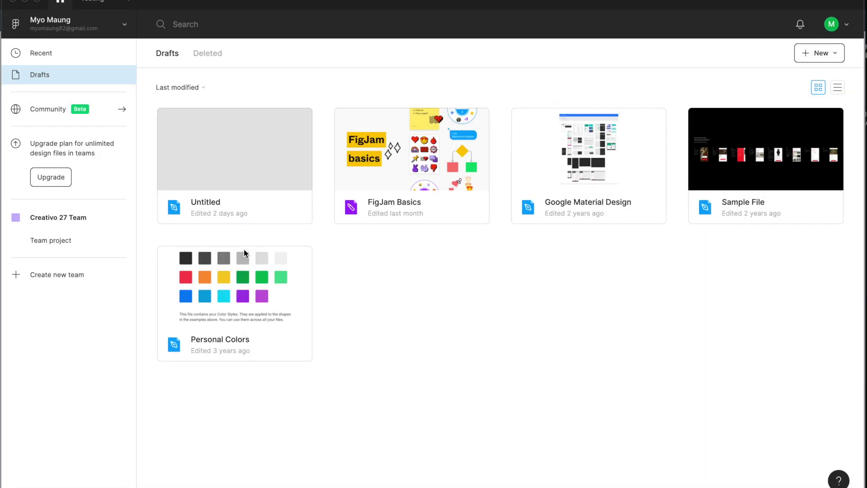
{"action": "left_click", "coordinate": [48, 53]}
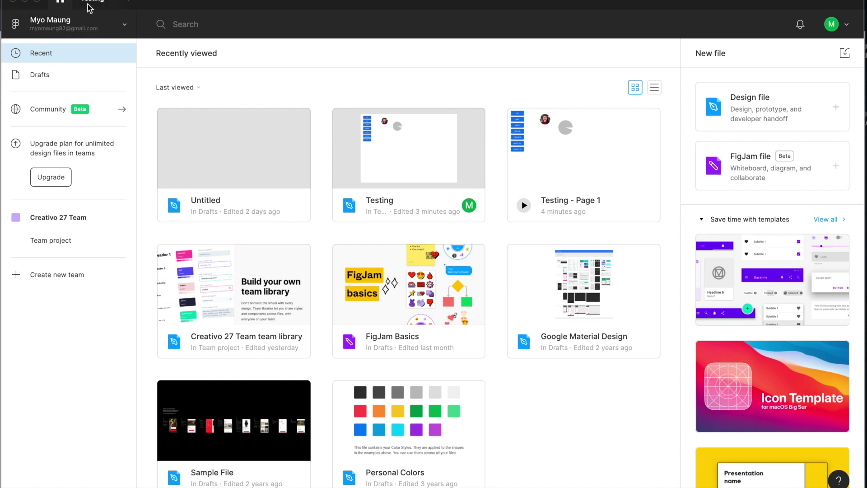
{"action": "left_click", "coordinate": [54, 77]}
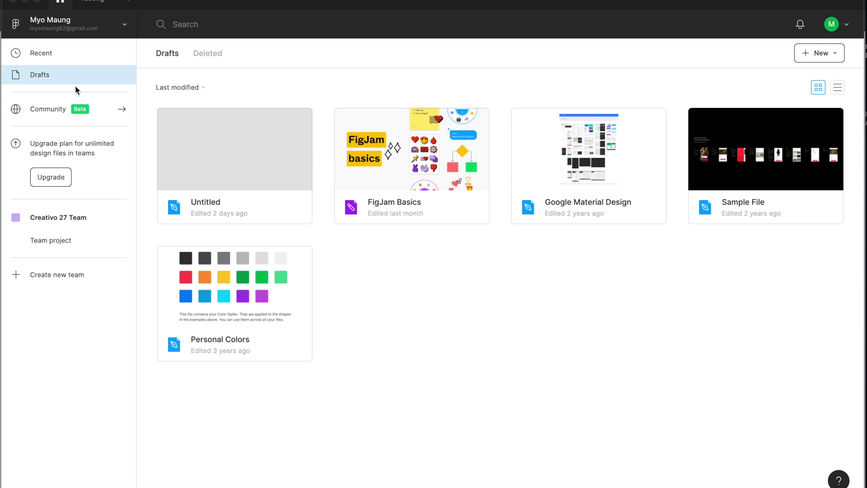
Look at the Creativo 27 Team page, then return to the Recently viewed files list.
{"action": "left_click", "coordinate": [63, 219]}
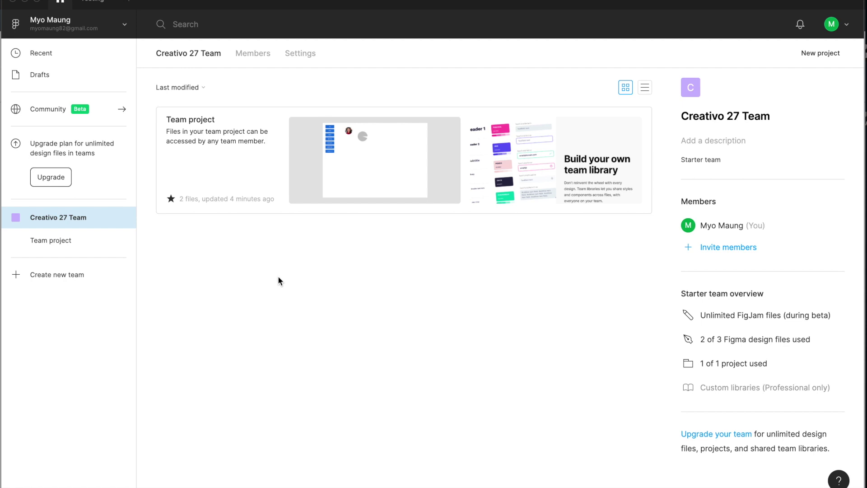
{"action": "left_click", "coordinate": [55, 58]}
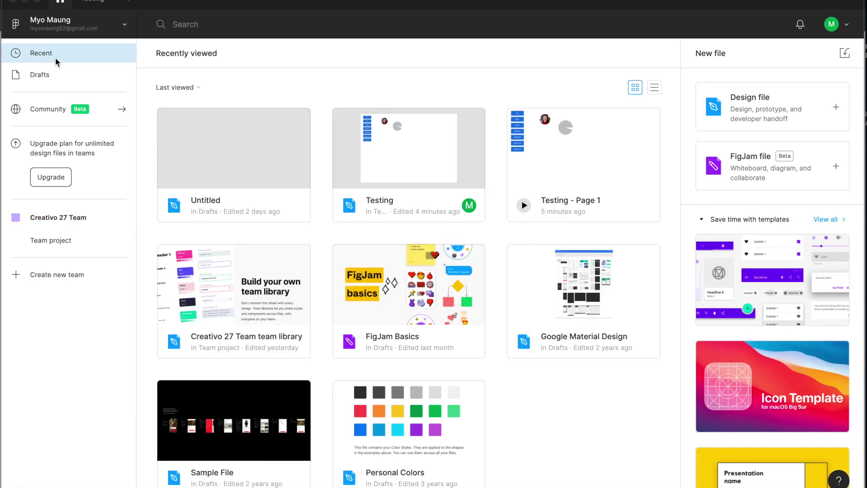